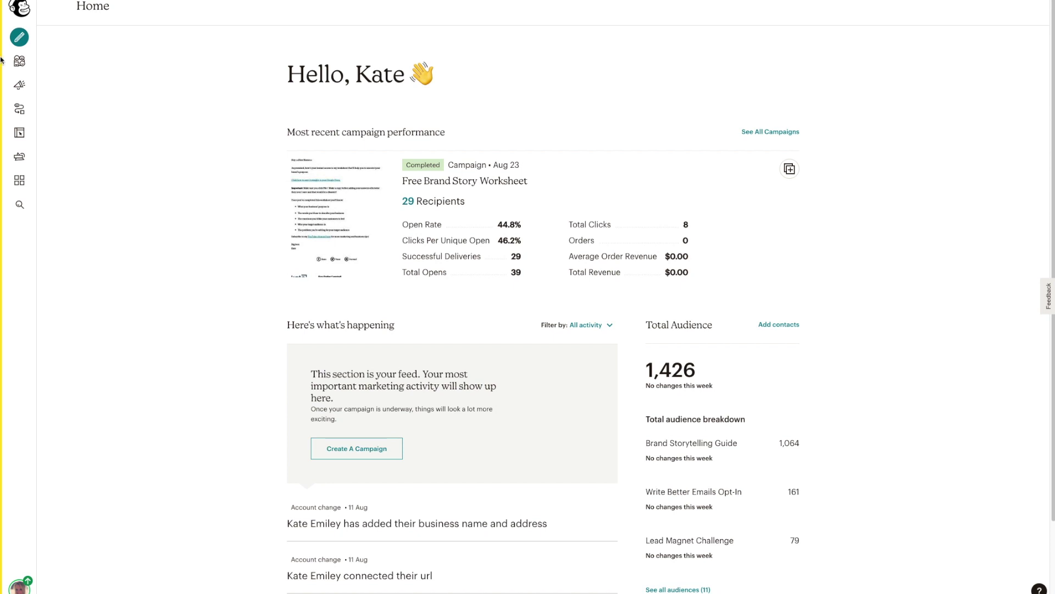
Start creating a new landing page and name it My Cool Content Upgrade.
click(24, 39)
click(18, 38)
click(62, 125)
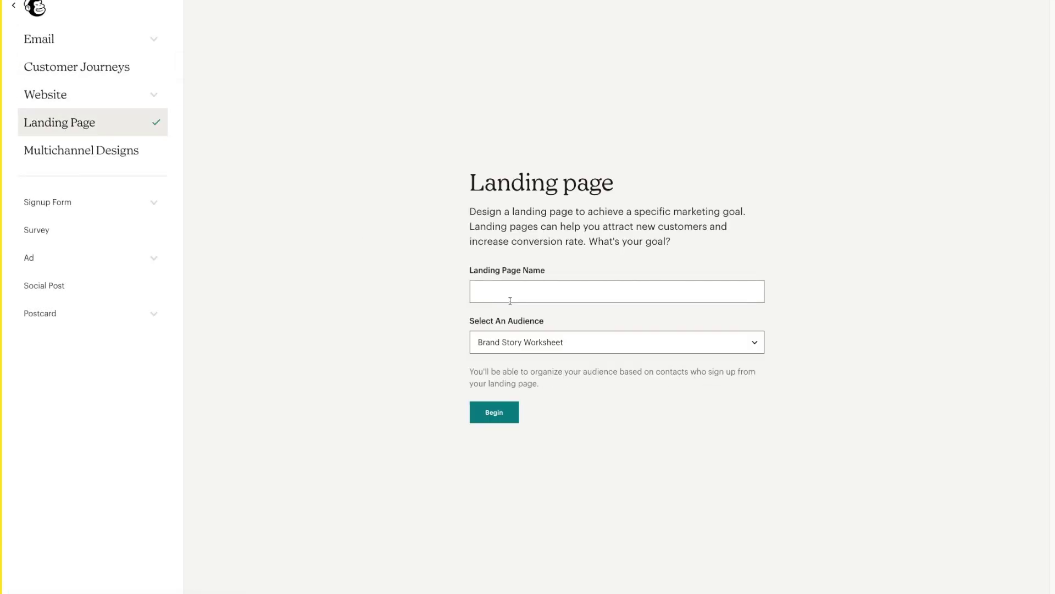
click(512, 297)
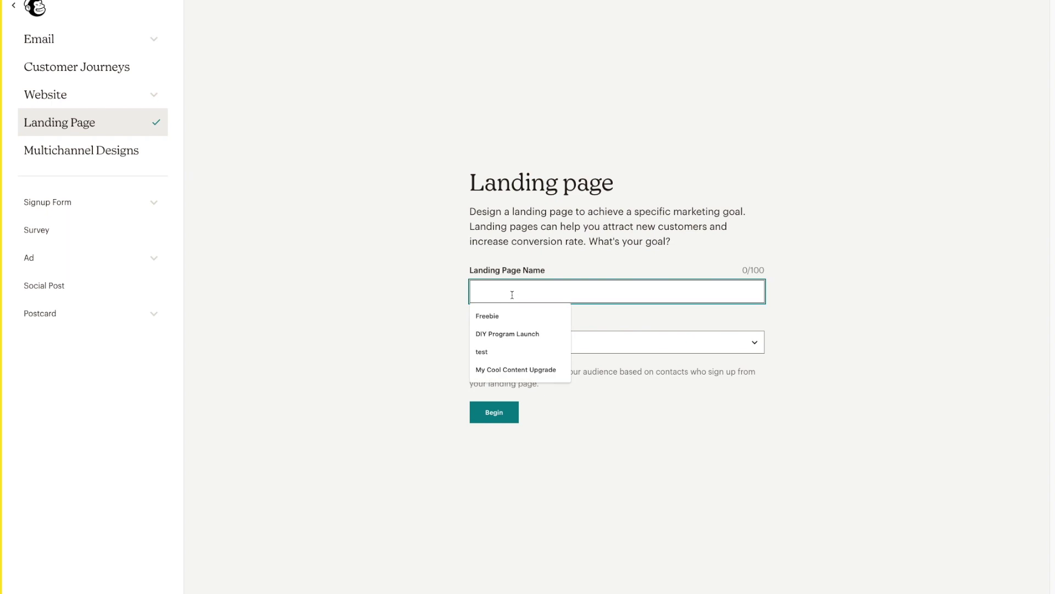
click(402, 239)
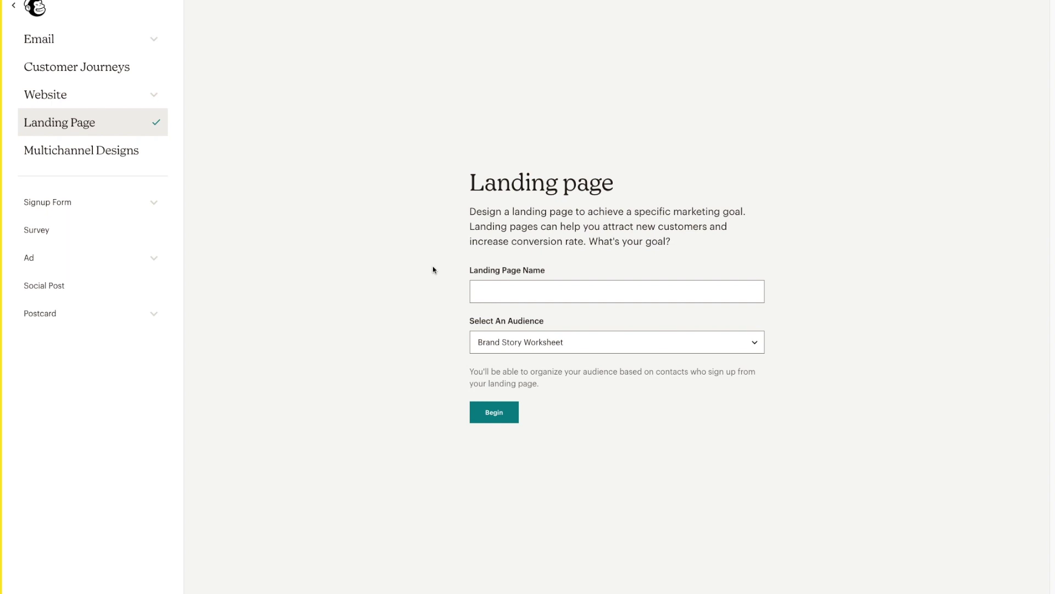
click(481, 283)
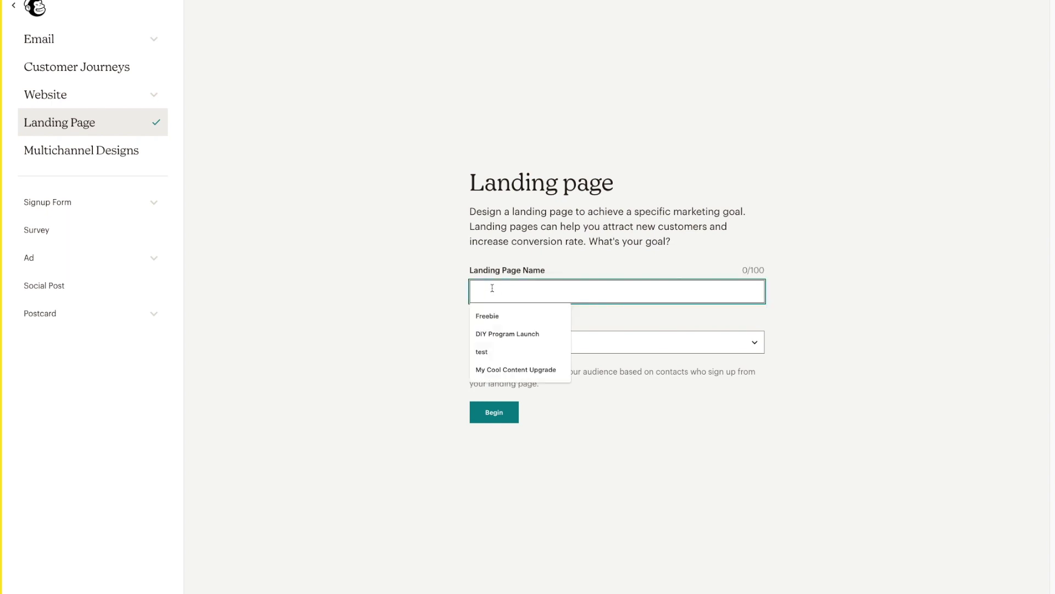
click(517, 369)
Set the landing page's audience to YouTube Freebies and start the design from the Simple Lead Generation template.
click(545, 345)
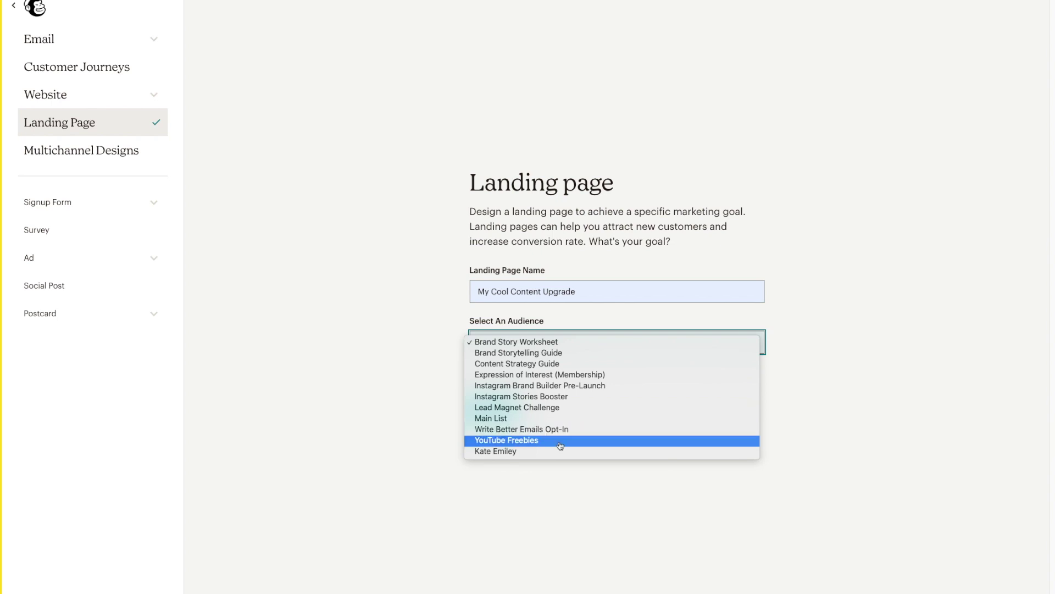
click(533, 442)
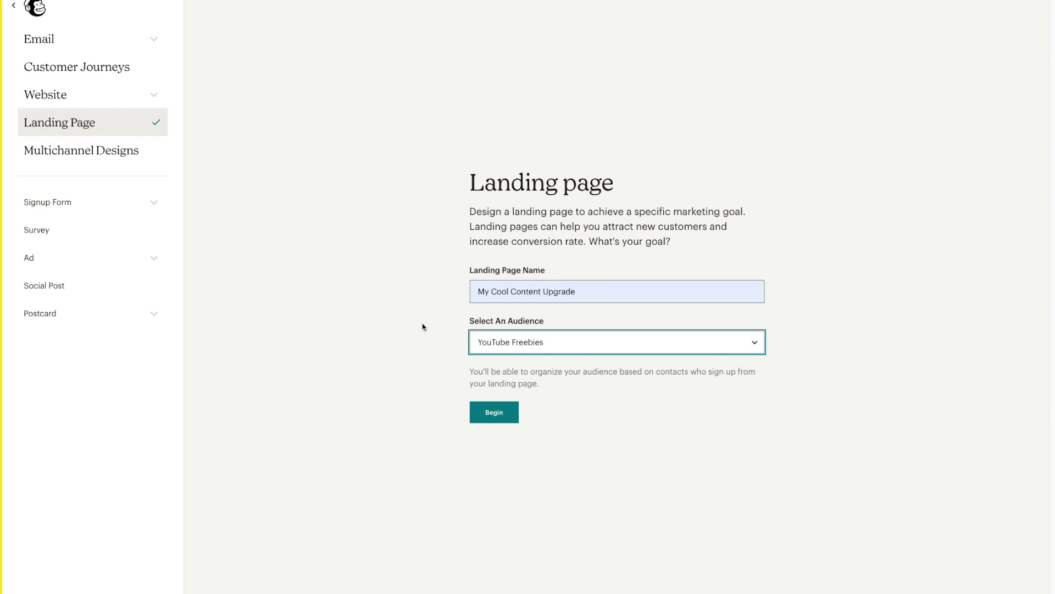
click(511, 412)
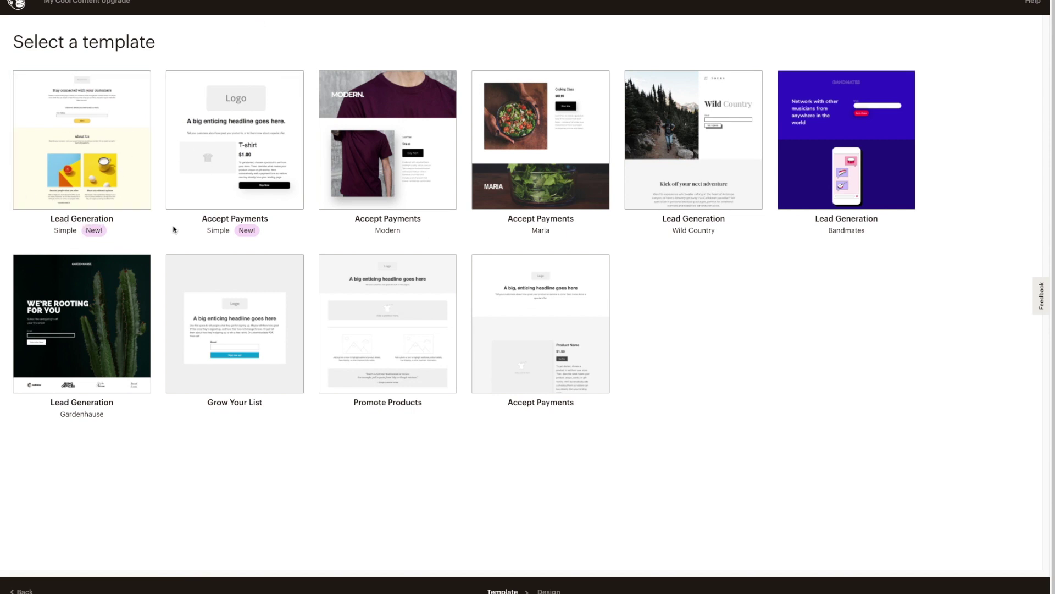
mouse_move(92, 176)
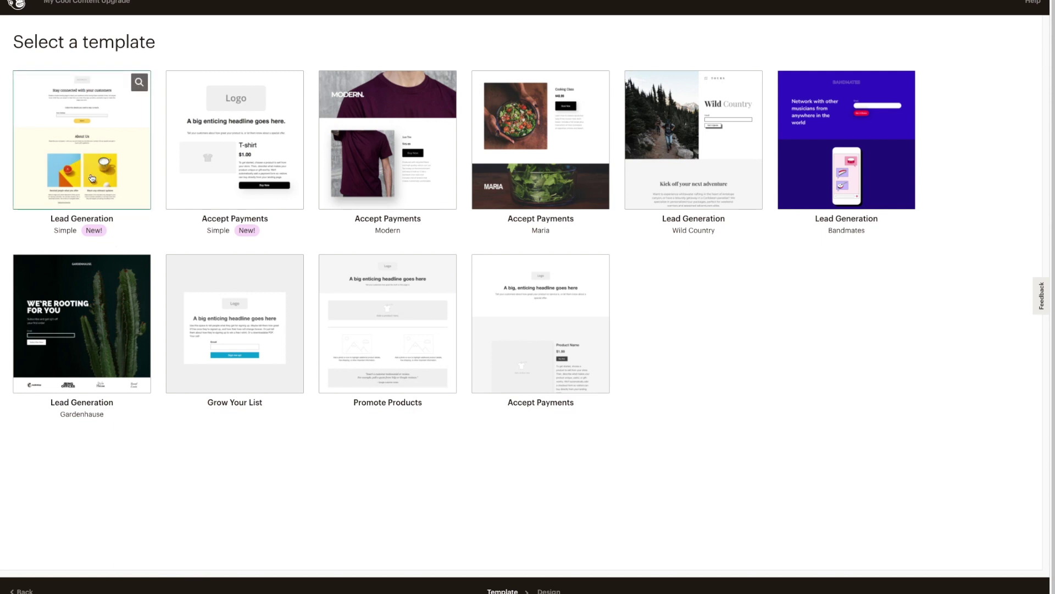
click(92, 178)
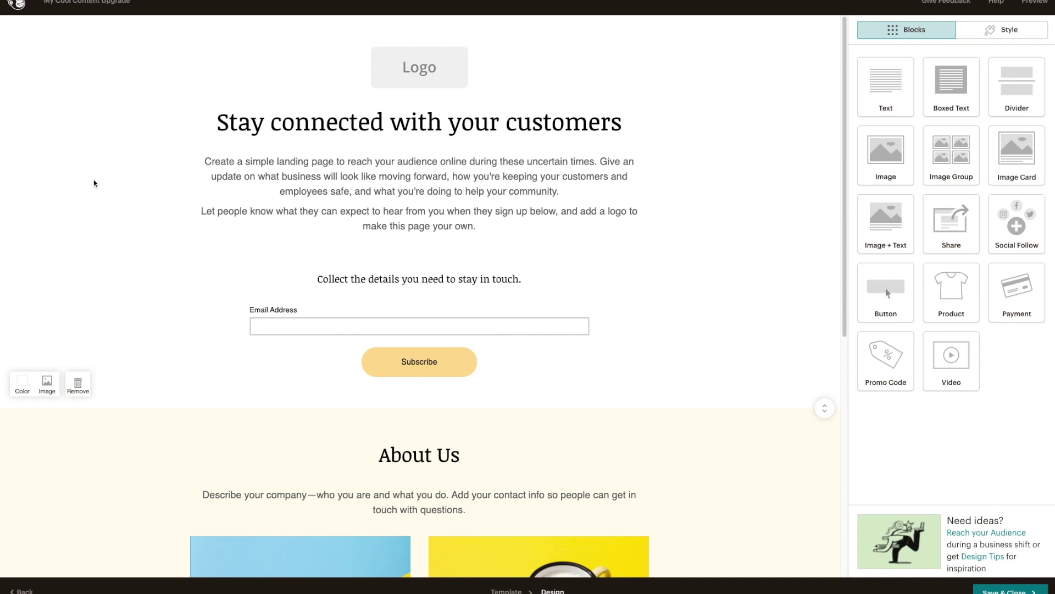
Replace the placeholder logo above the headline with the brand's own logo image.
click(425, 83)
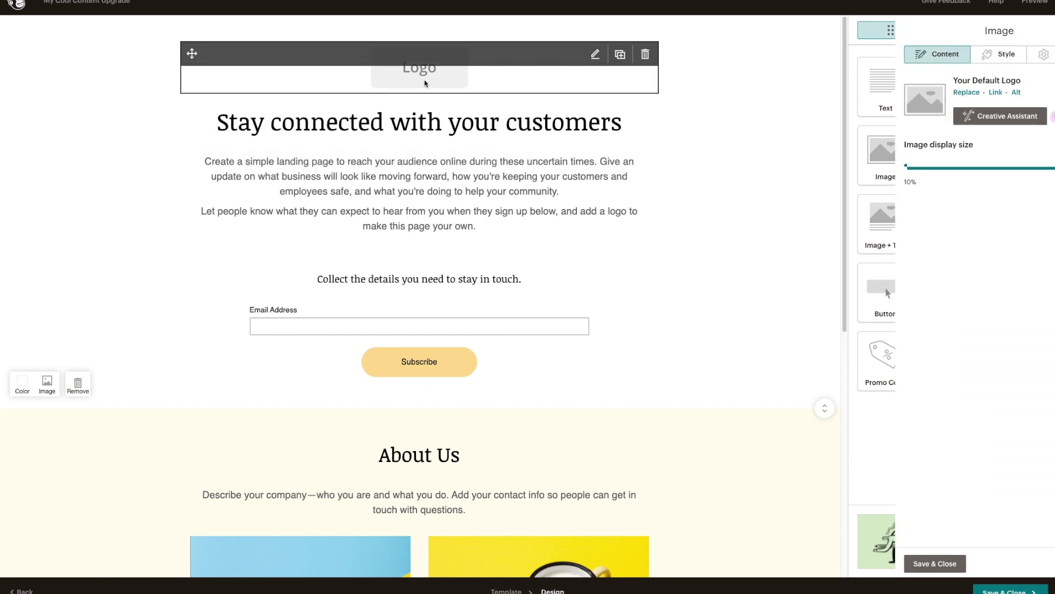
click(921, 94)
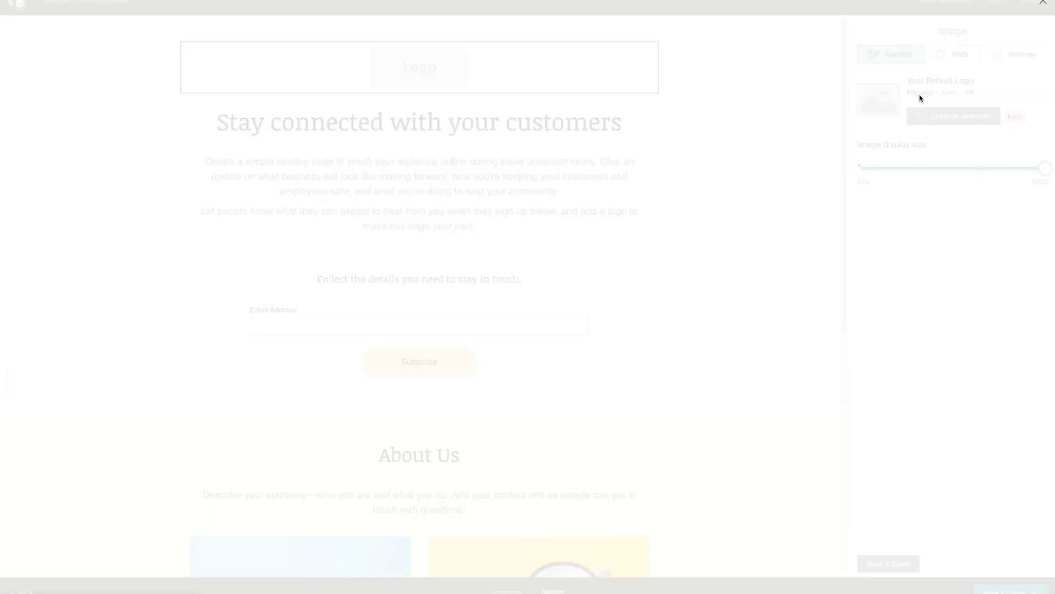
Replace the page's main headline with "How to get more leads using a lead magnet".
click(529, 127)
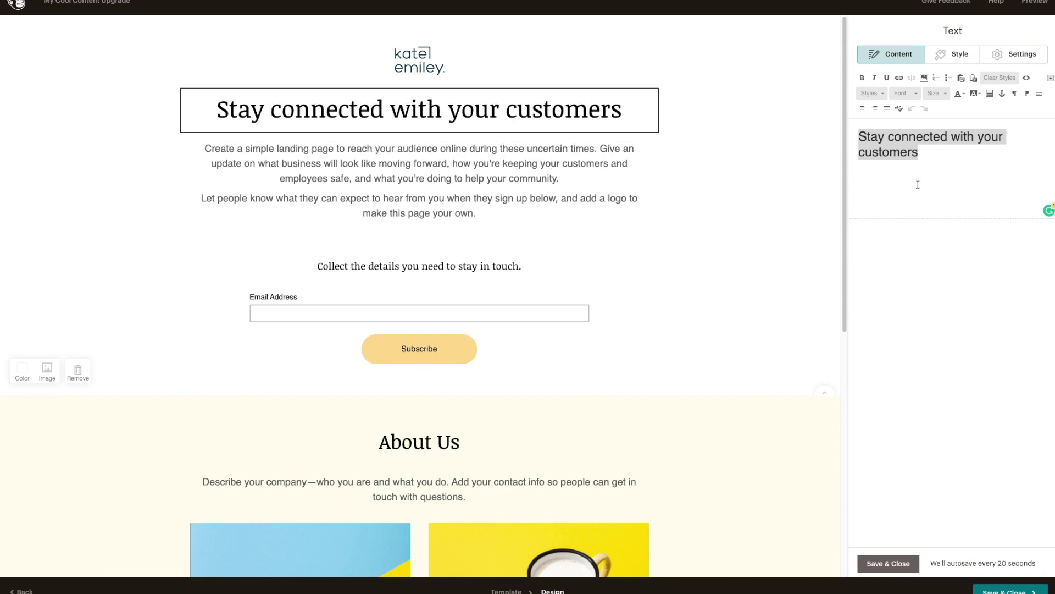
click(931, 172)
drag(934, 155, 845, 142)
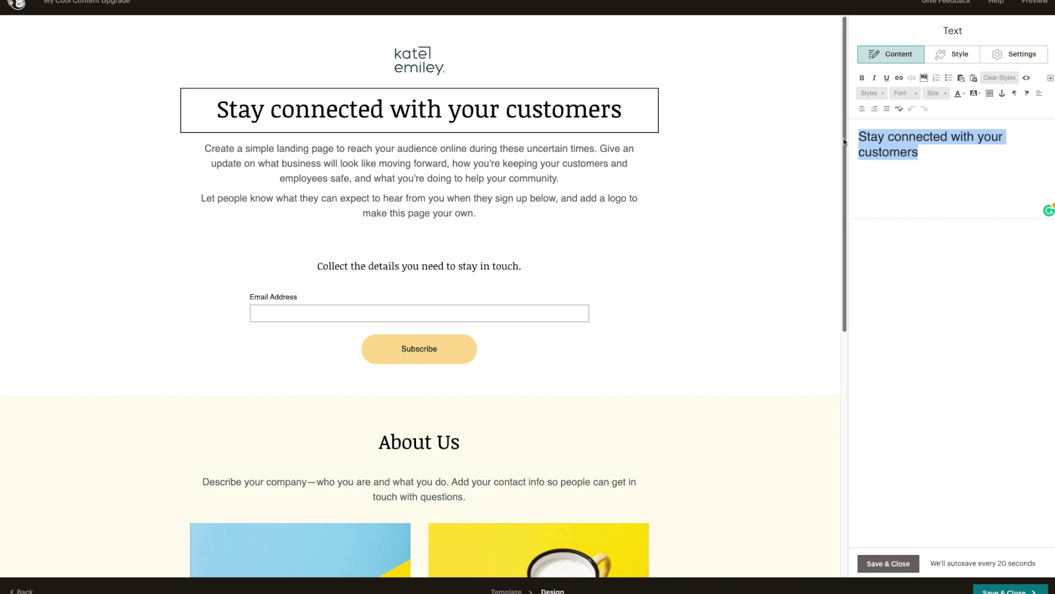
text(How )
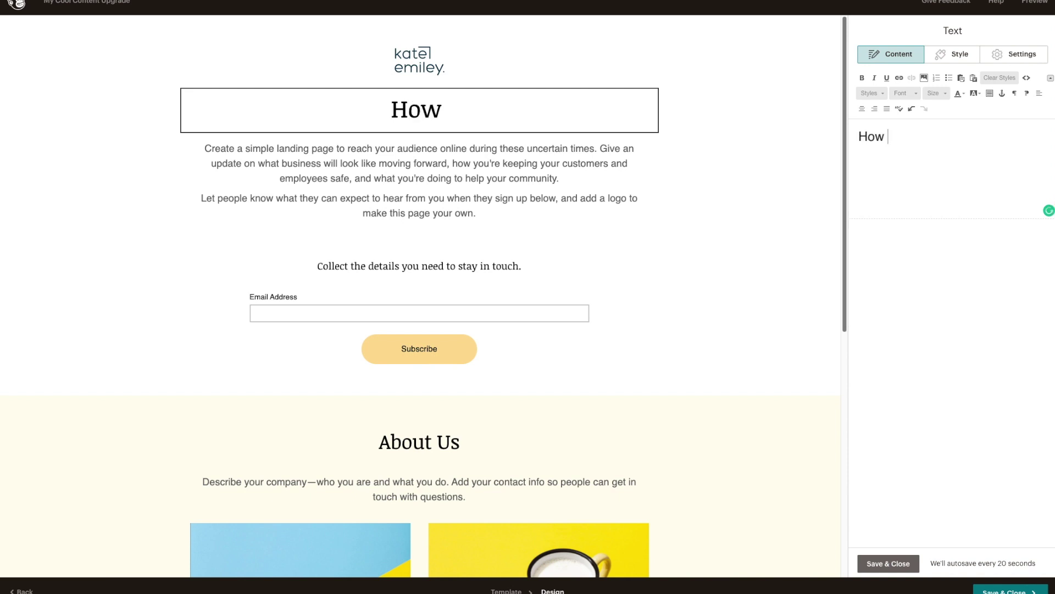
text(to get more )
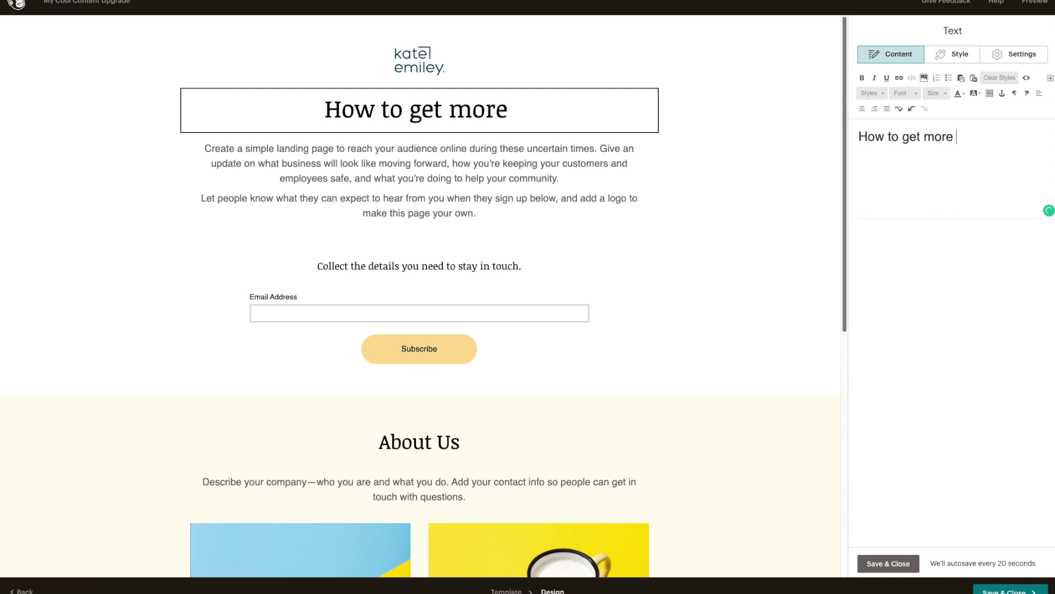
text(leads u)
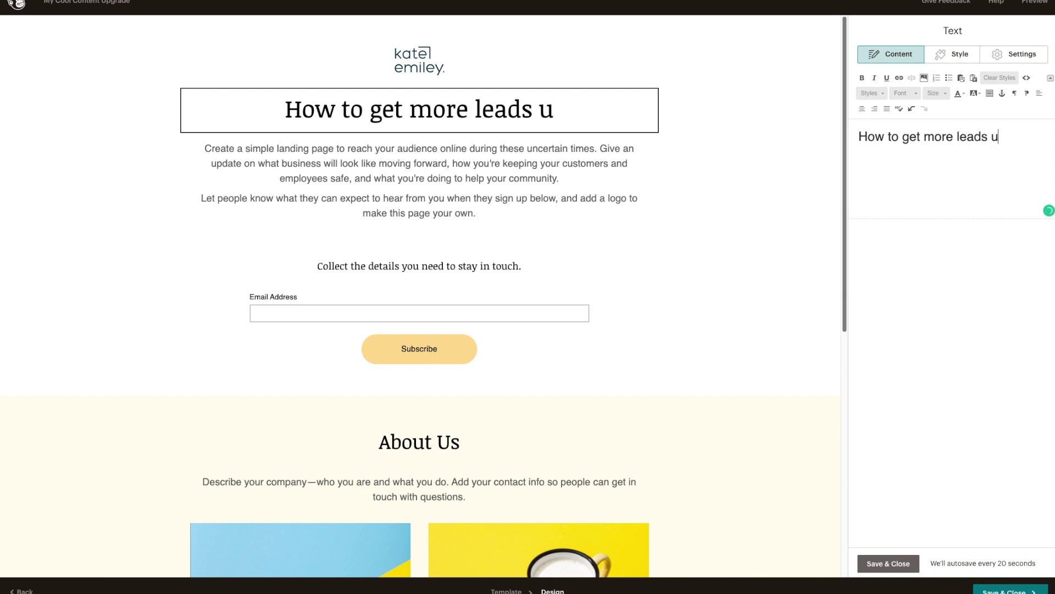
text(sing a lead magnet)
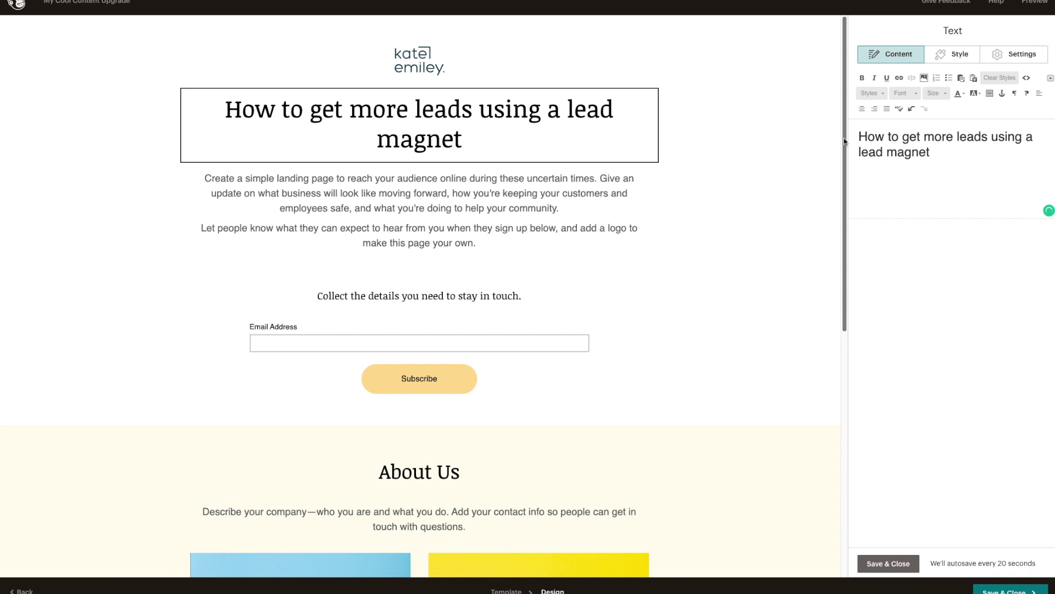
Replace the description below the headline with "My complete guide for getting more leads featuring my 10 strategies to grow your email list using a lead magnet.".
click(585, 225)
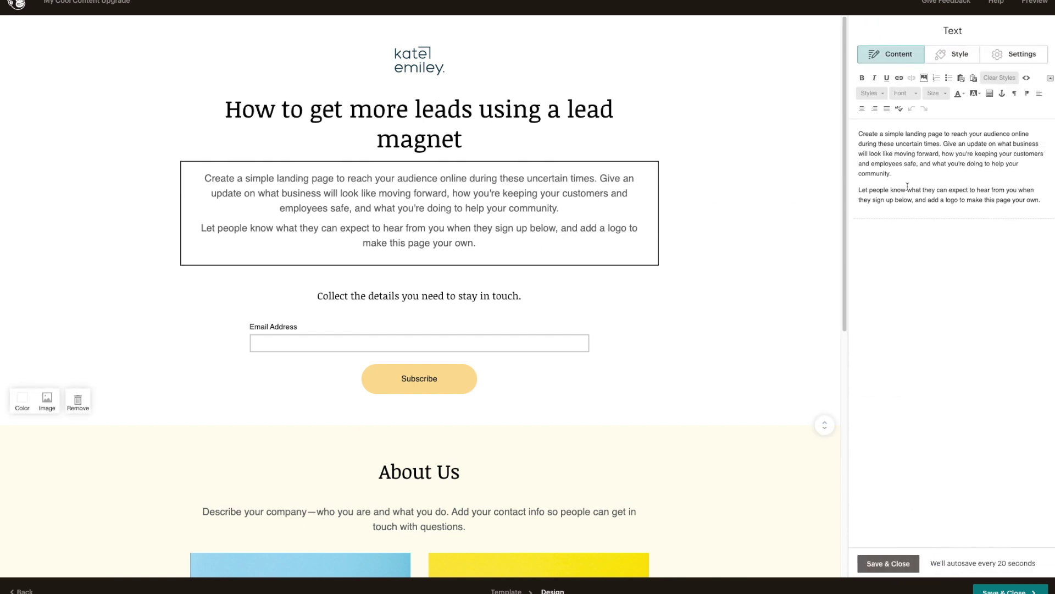
key(ctrl+a)
key(BackSpace)
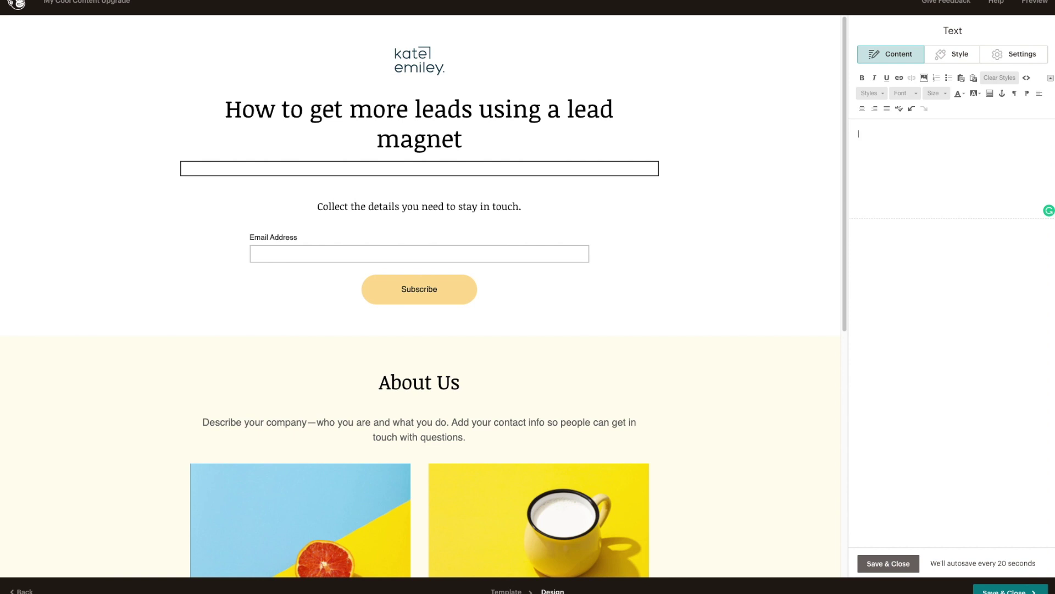
text(My complete guide for getting more leads featuring my 10 strategies to grow your email list using a lead magnet.)
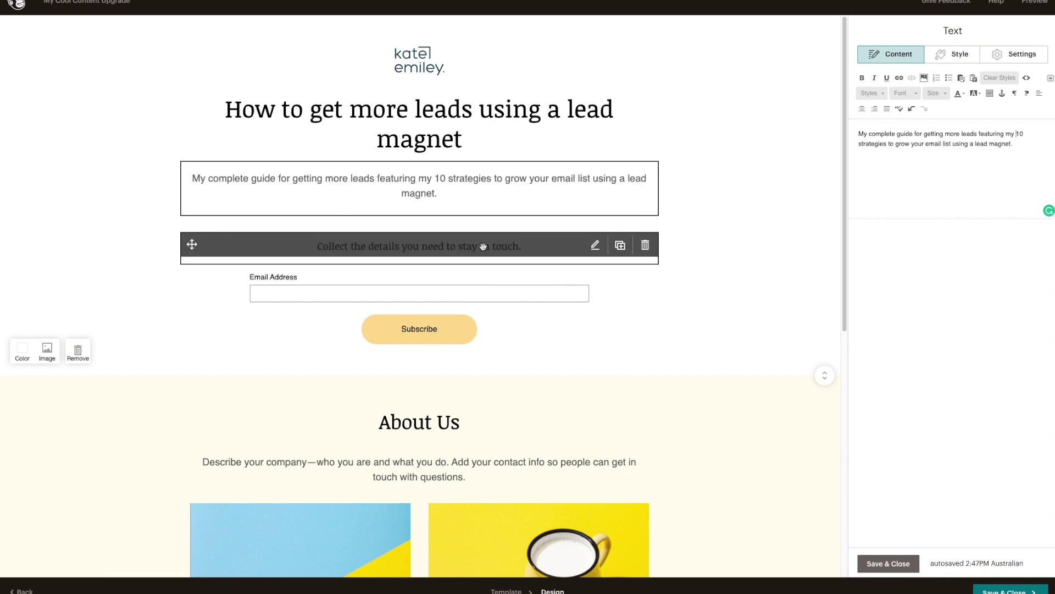
Change the text above the signup form to "Download My Cool Content Upgrade Here".
click(442, 253)
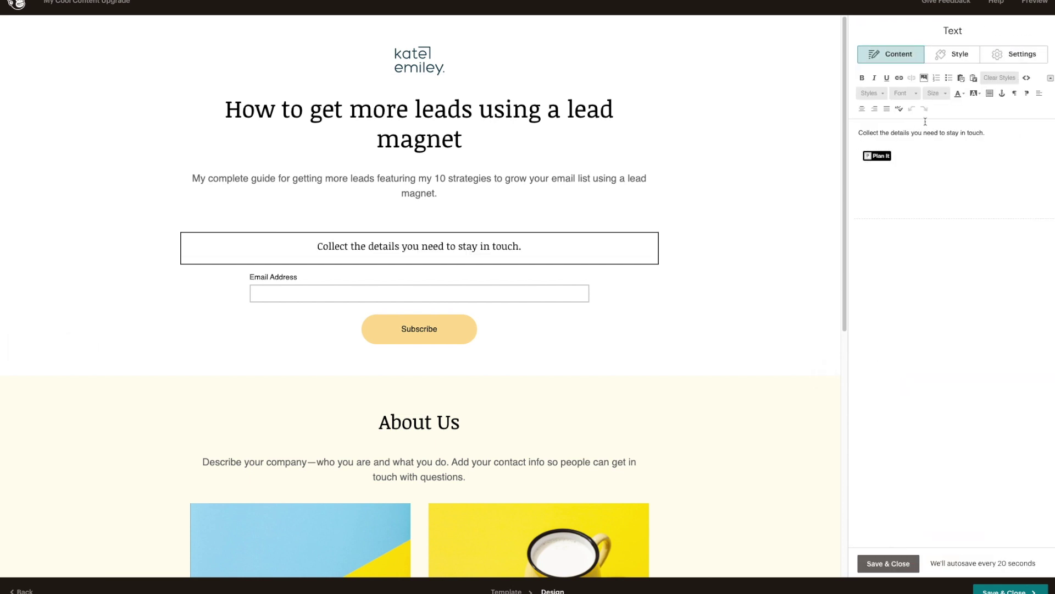
triple_click(919, 134)
text(Down)
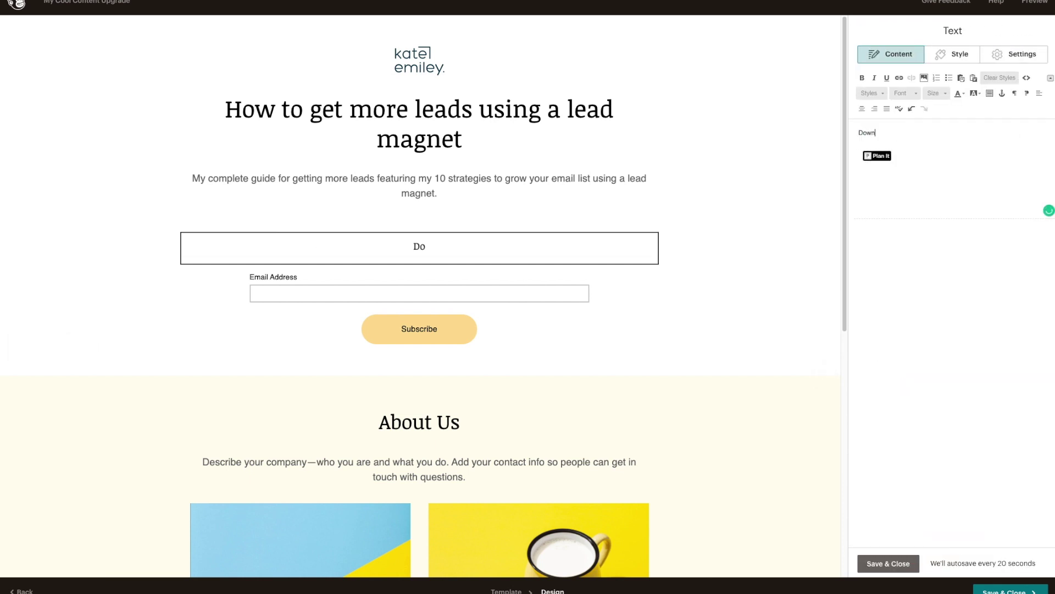
text(load My Coo)
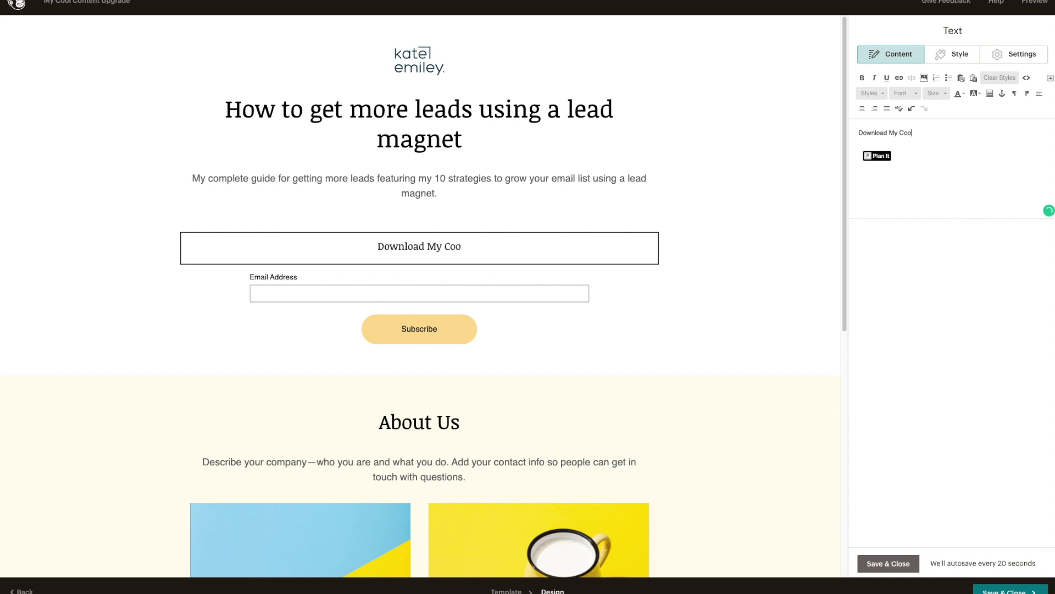
text(l Content U)
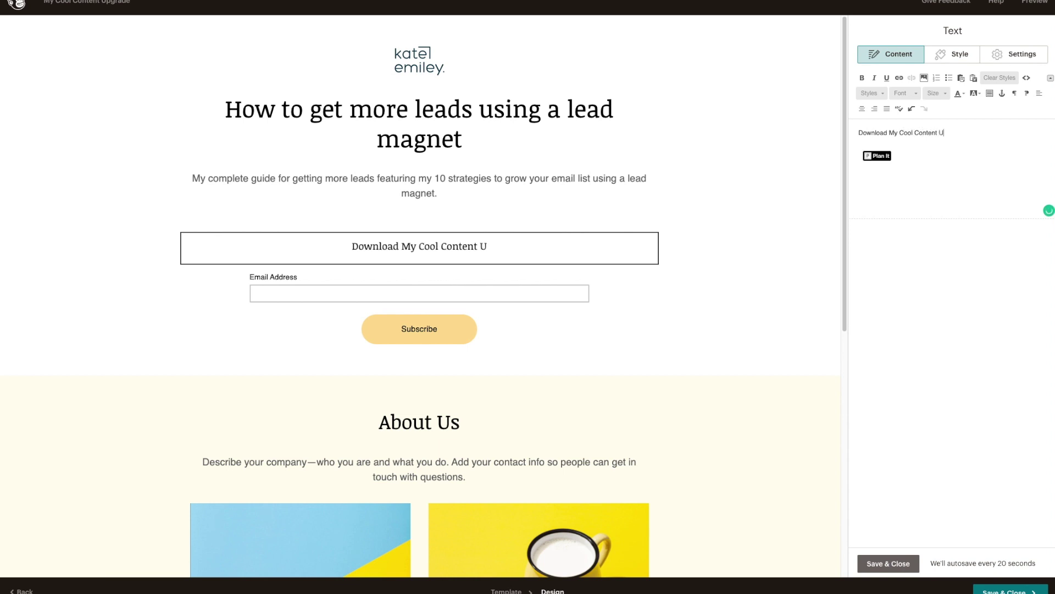
text(pgrade Here)
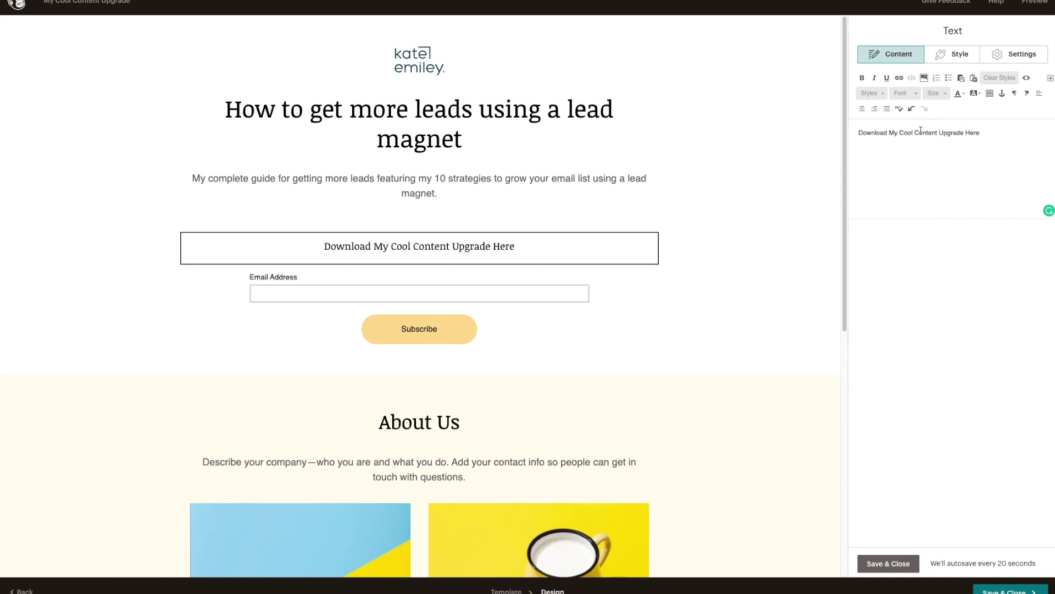
Add the First Name field to the signup form and make it required.
click(554, 278)
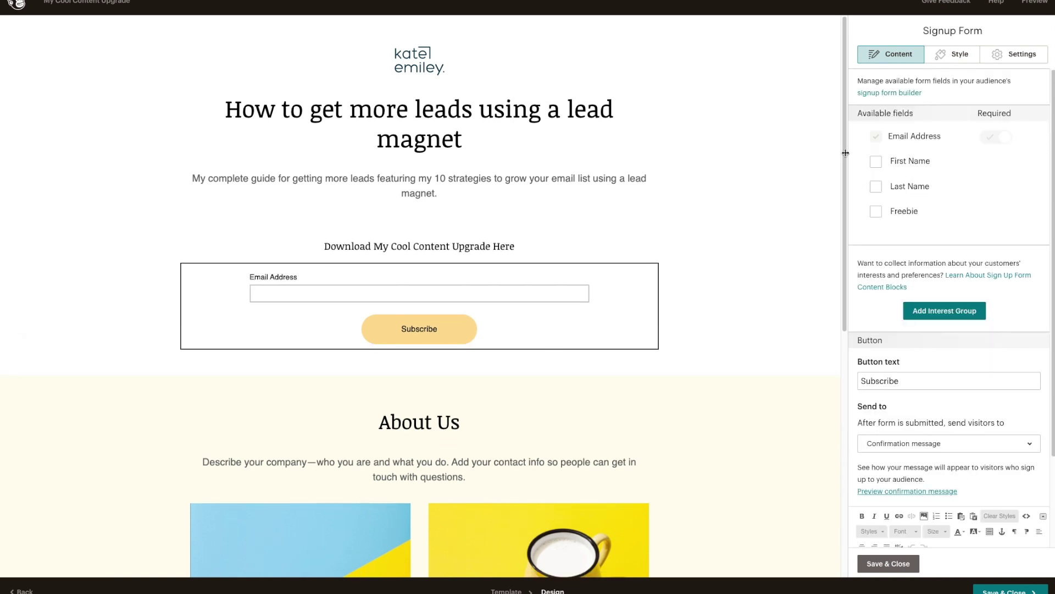
click(879, 164)
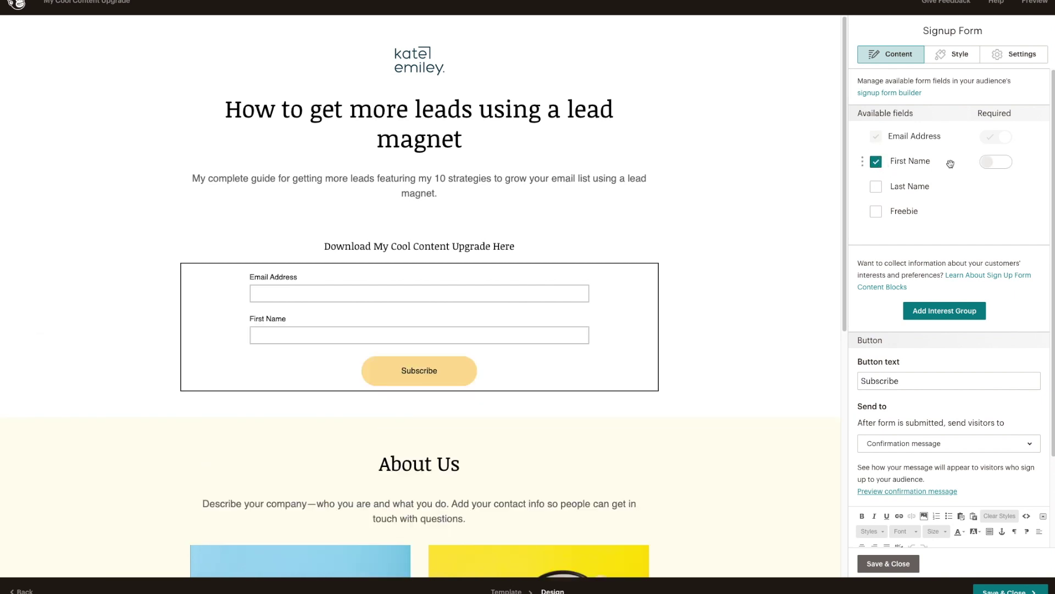
click(995, 163)
Set the signup form's button text to "Download Now".
click(913, 381)
double_click(913, 381)
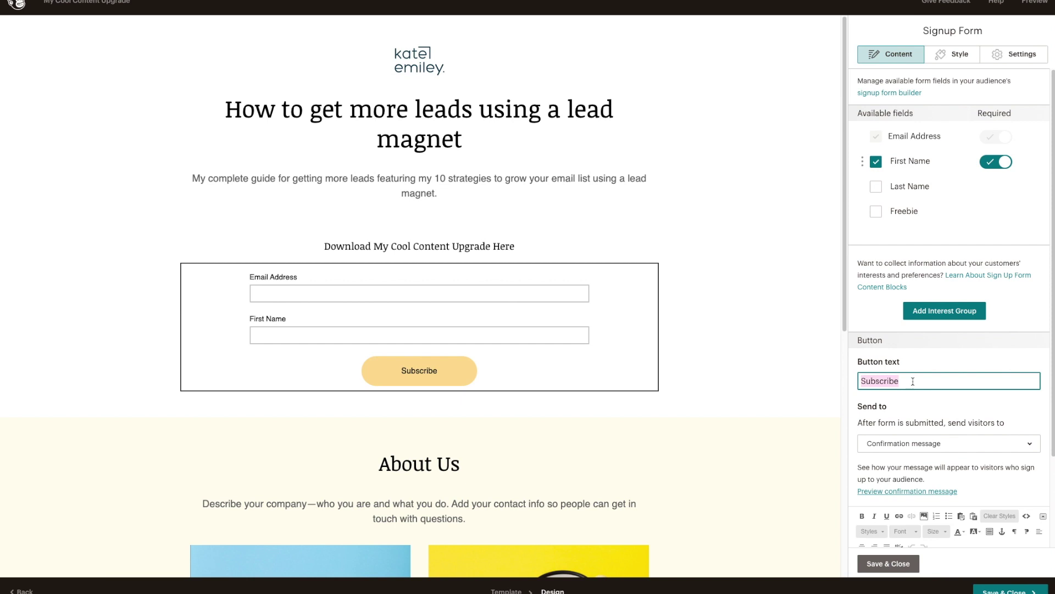
text(Download)
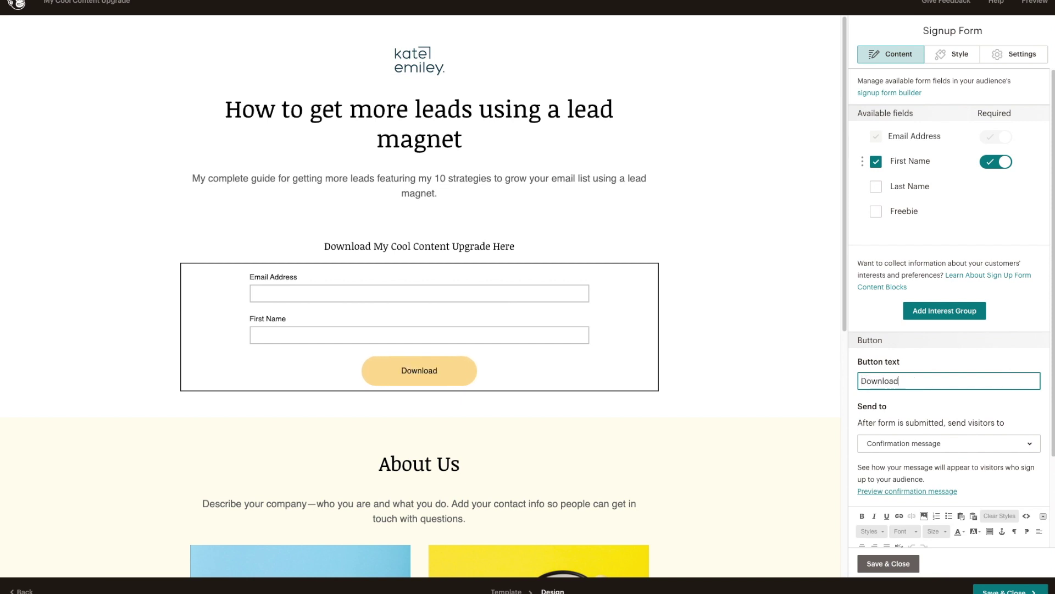
text( Now)
scroll(961, 357, down, 2)
scroll(979, 216, up, 2)
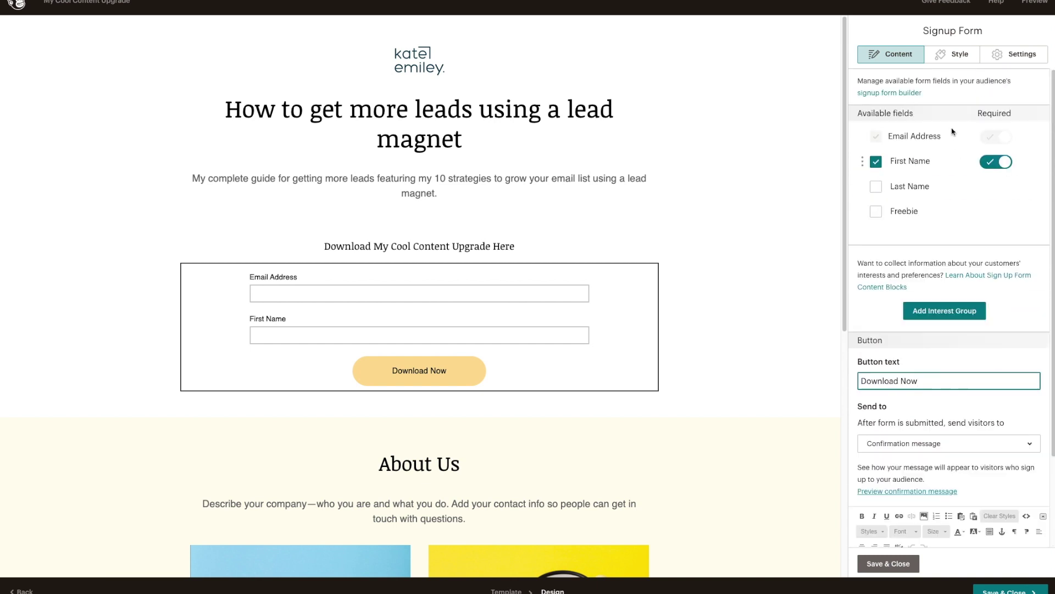
Style the signup form with Montserrat labels in #0d3b4a and a square-cornered #eeb1b3 button with 16px Montserrat text in #ffffff.
click(953, 55)
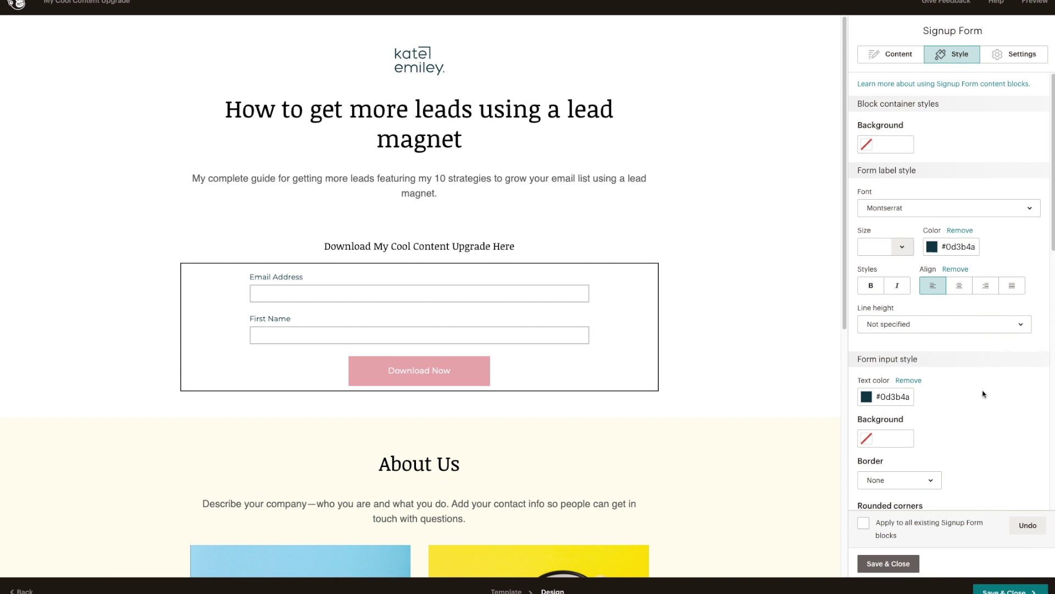
scroll(967, 363, down, 9)
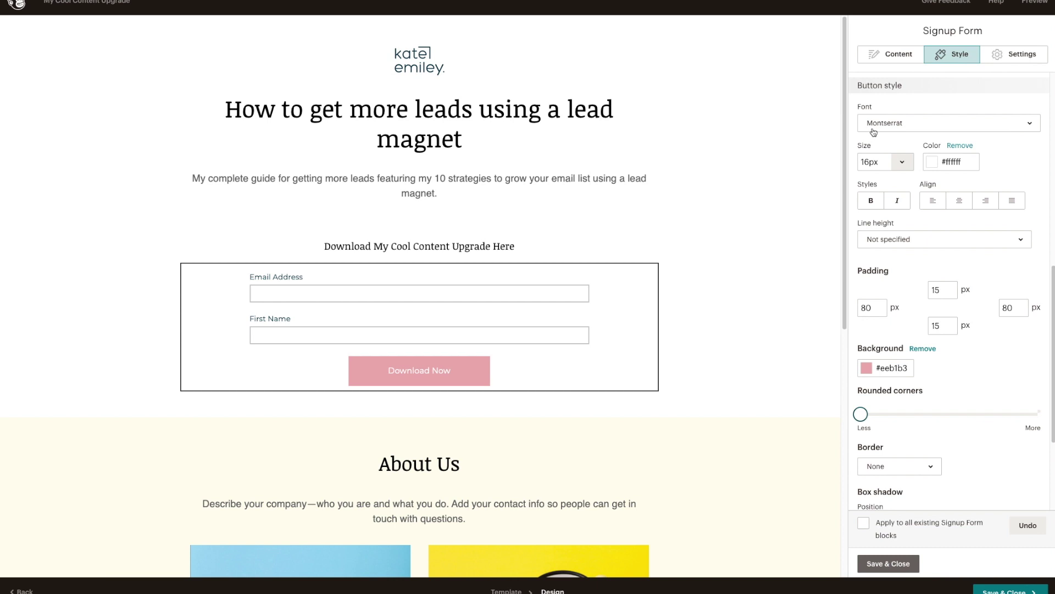
scroll(873, 131, down, 4)
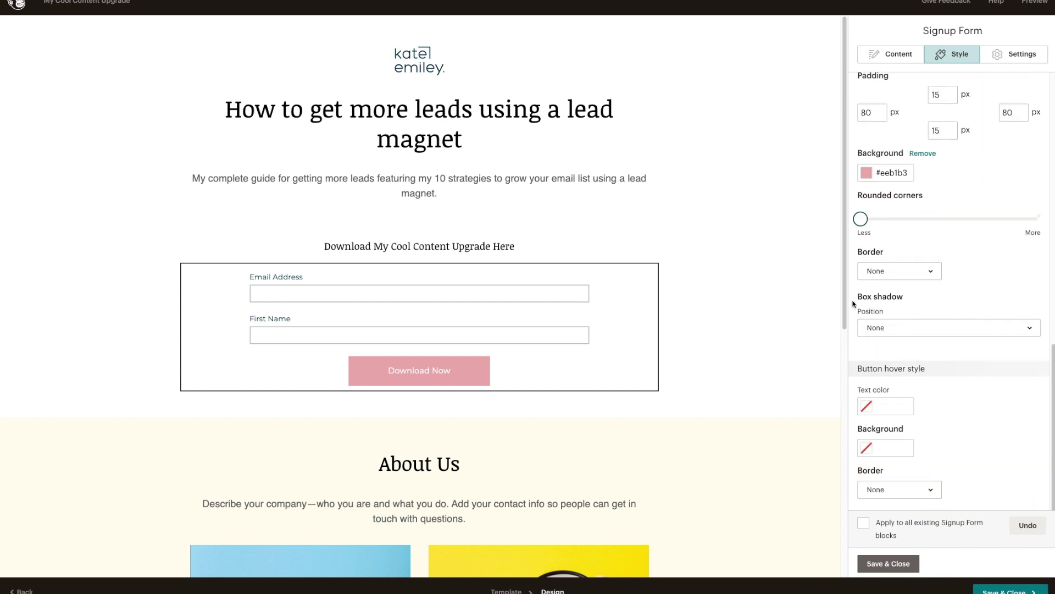
mouse_move(861, 218)
mouse_down()
mouse_move(1032, 218)
mouse_move(816, 216)
mouse_move(885, 218)
mouse_move(856, 223)
mouse_up()
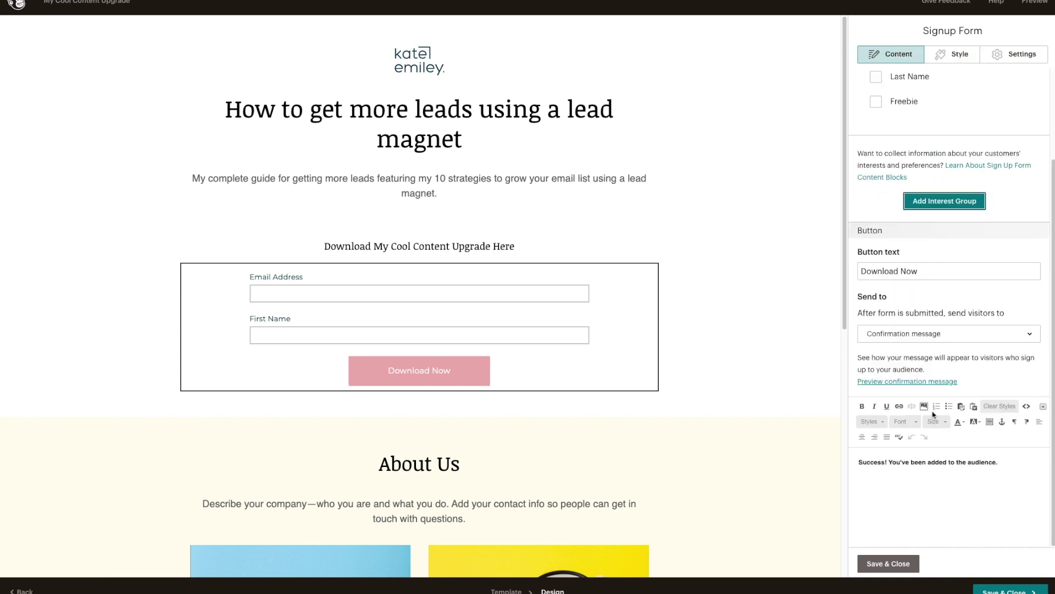
Replace the signup form's confirmation message with "Check your inbox for My Cool Content Upgrade.".
click(934, 461)
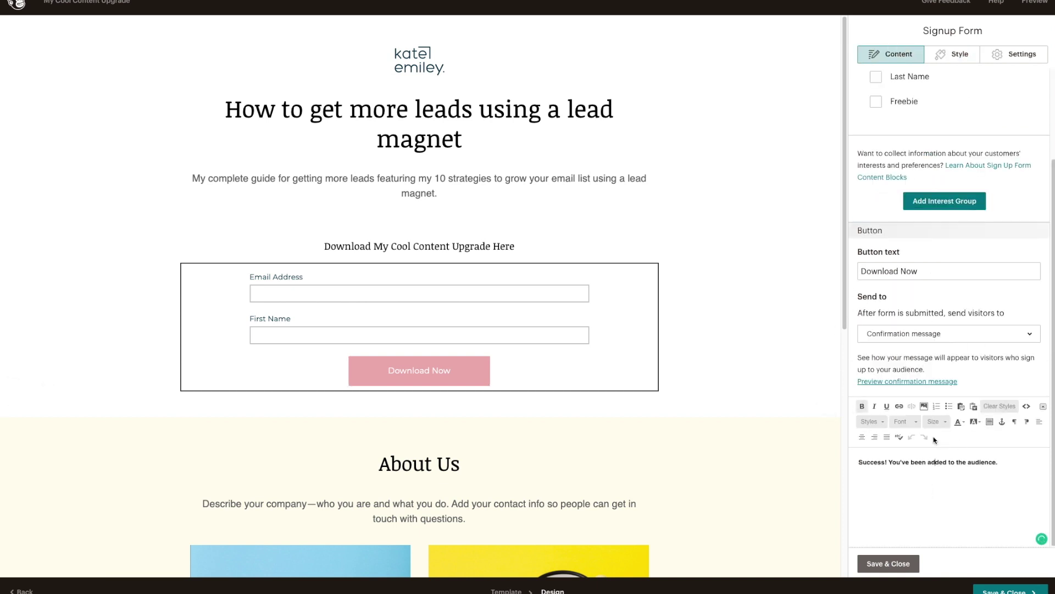
triple_click(887, 463)
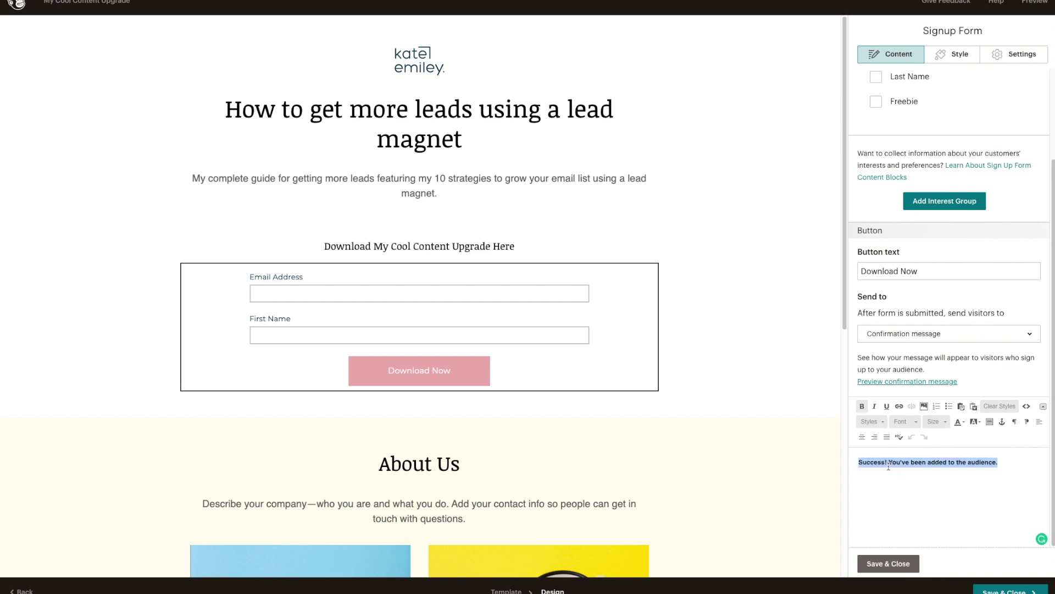
text(Che)
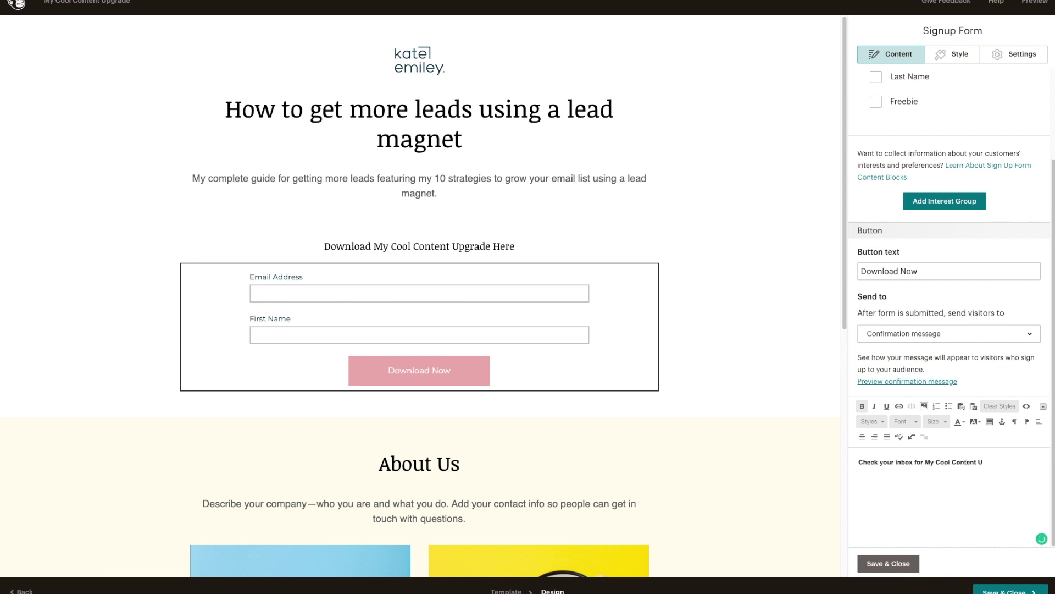
text(ade.)
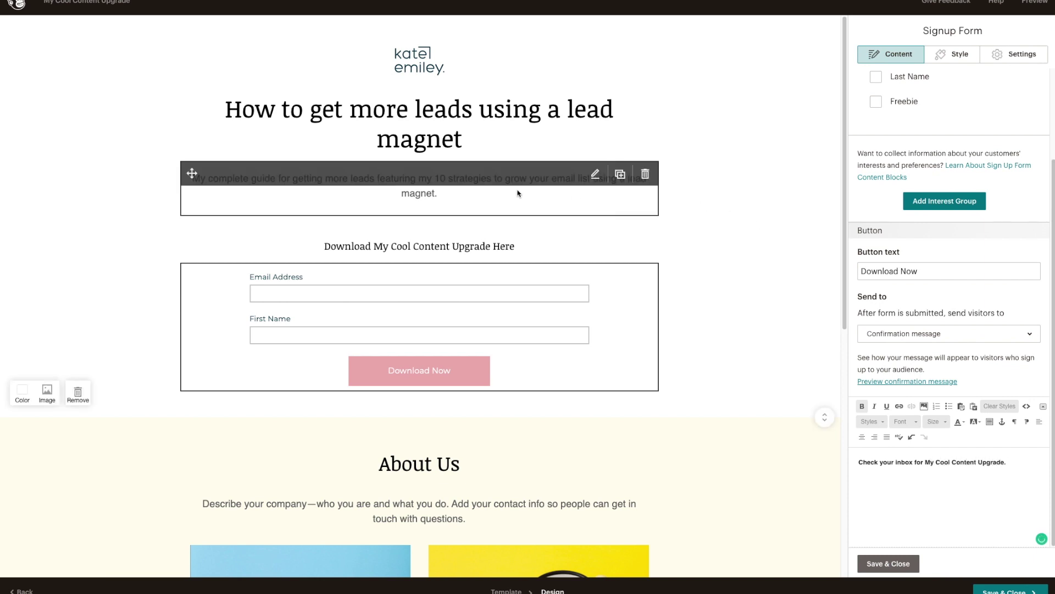
Open the intro paragraph below the headline for editing and select all of its text.
click(489, 192)
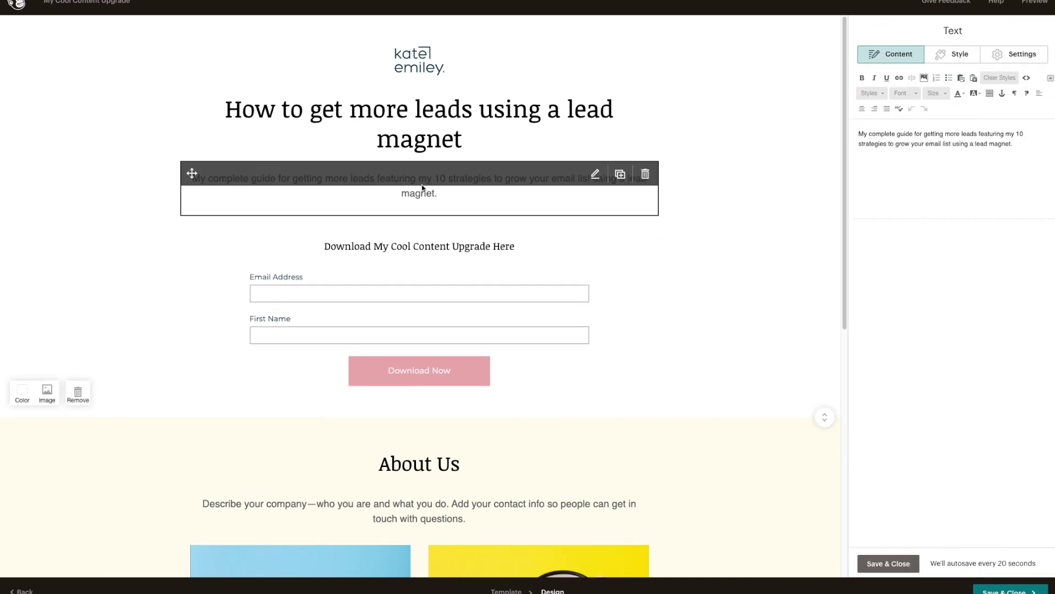
triple_click(892, 136)
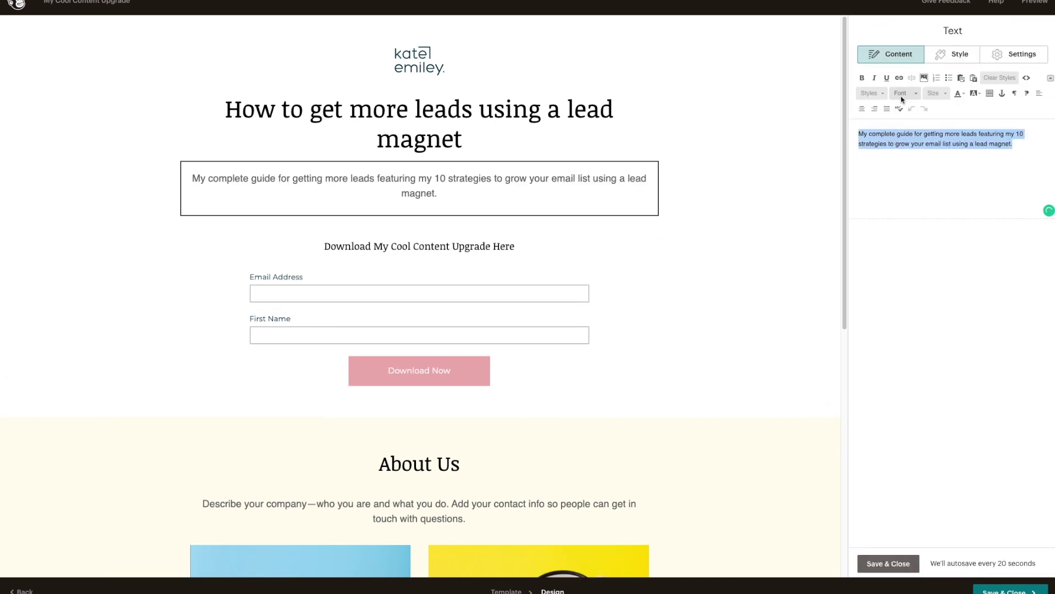
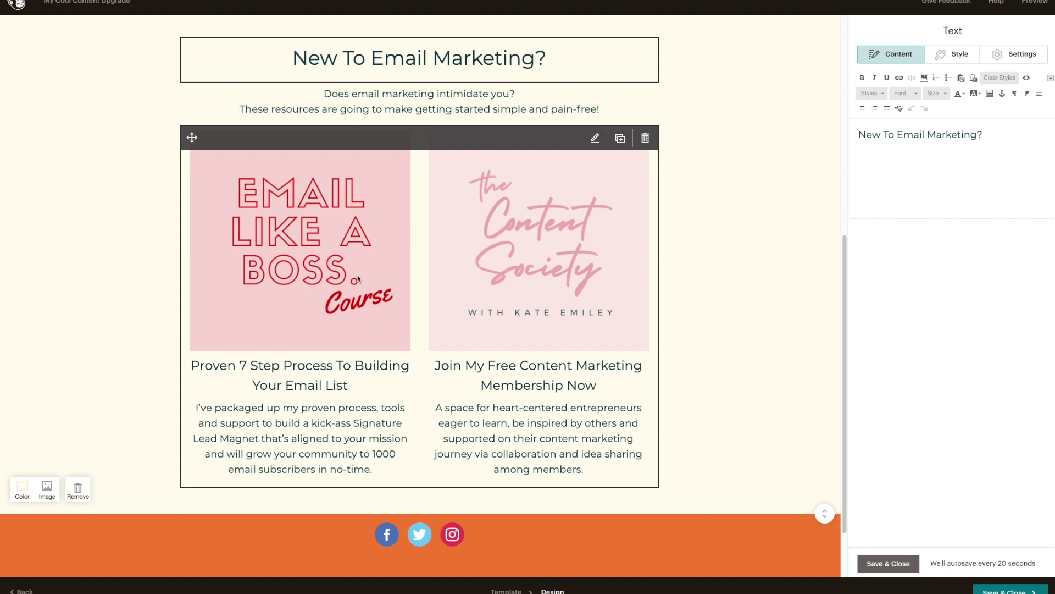
Examine both columns of the image and text block and the image library used to replace the Email Like a Boss course image.
click(583, 200)
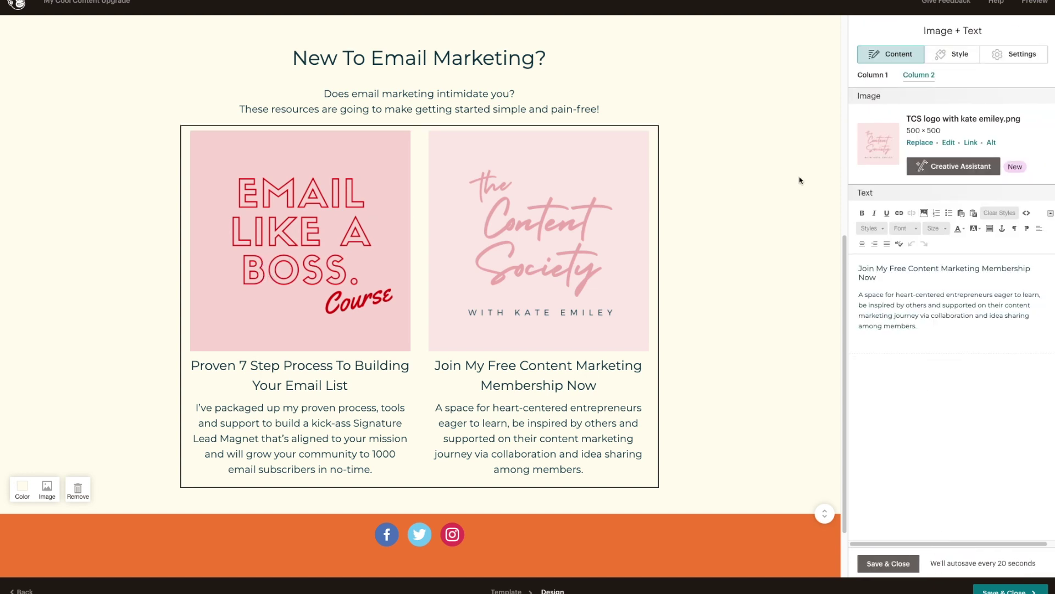
click(872, 76)
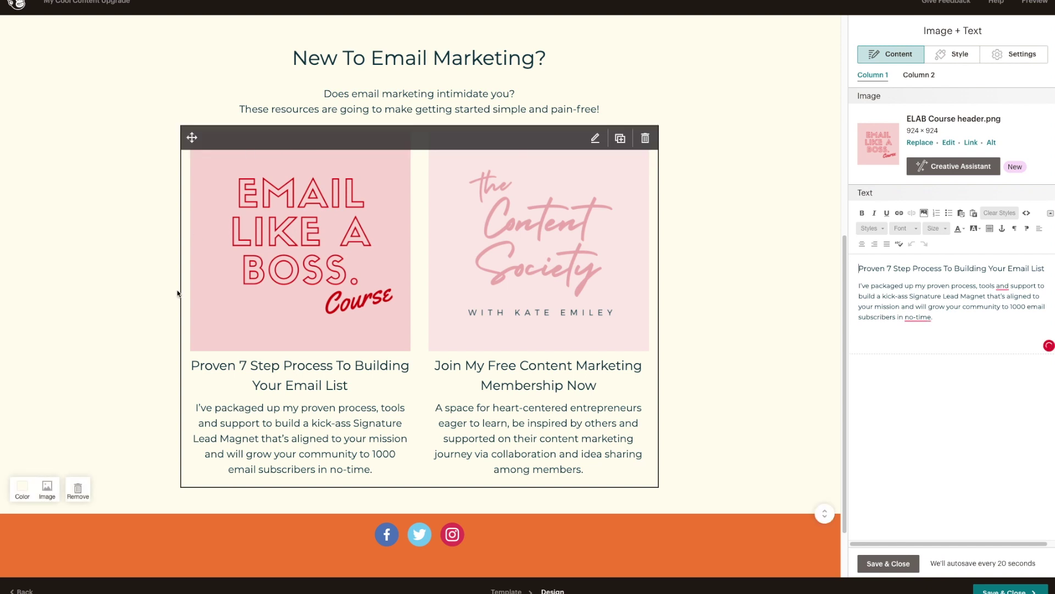
click(916, 75)
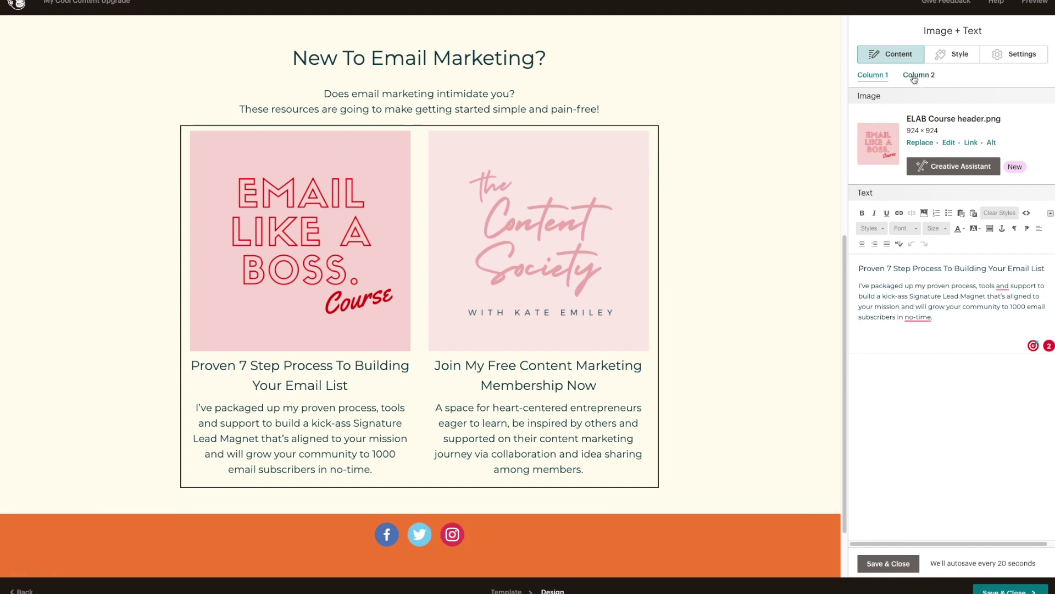
click(884, 76)
click(920, 143)
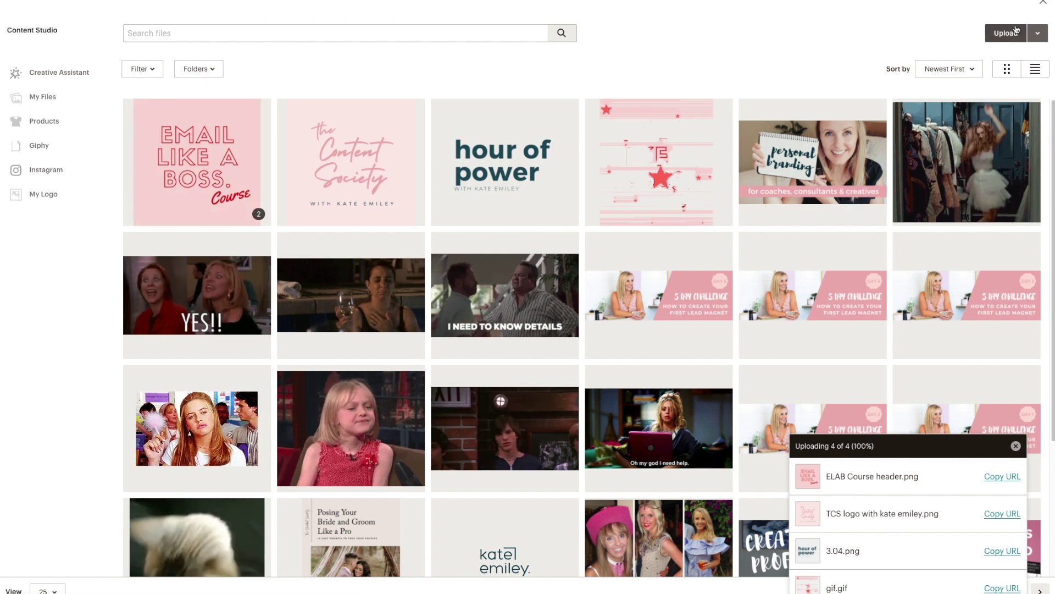
click(1042, 3)
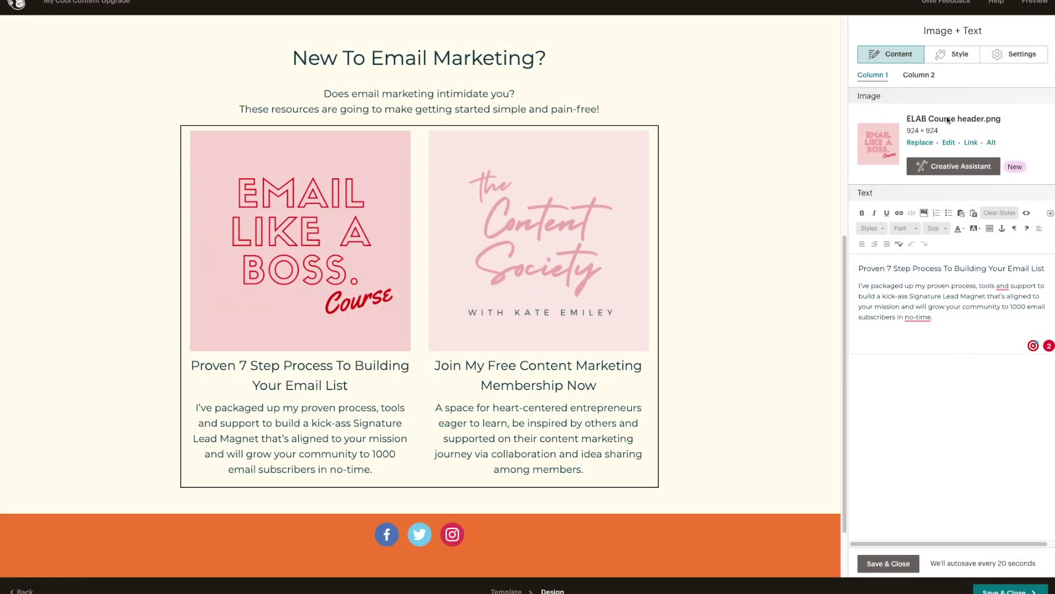
click(970, 143)
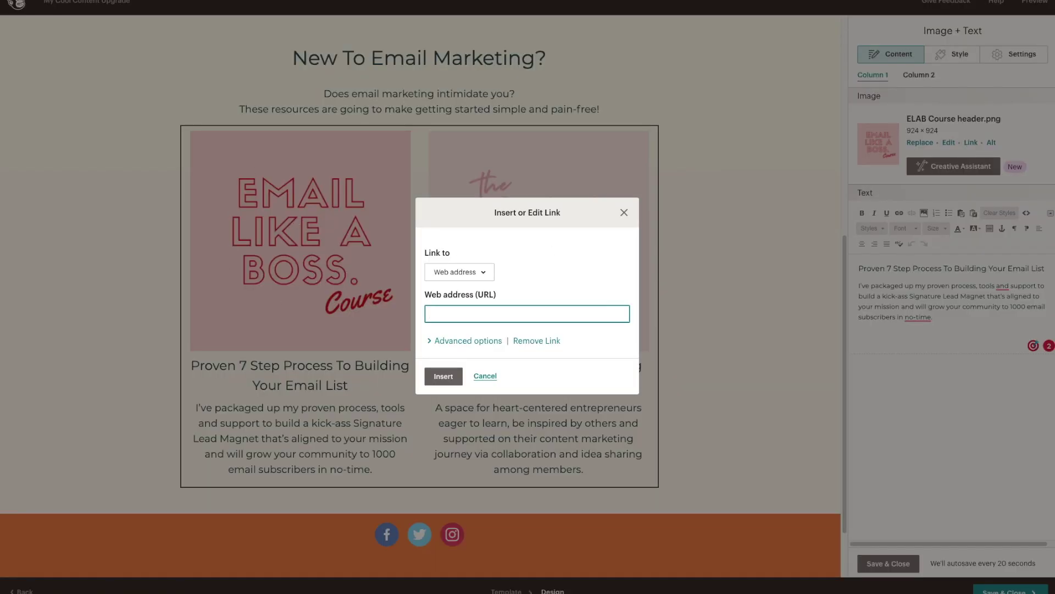
text(http://)
text(https://emaillikeaboss.thinkific.com/courses/1000-subs)
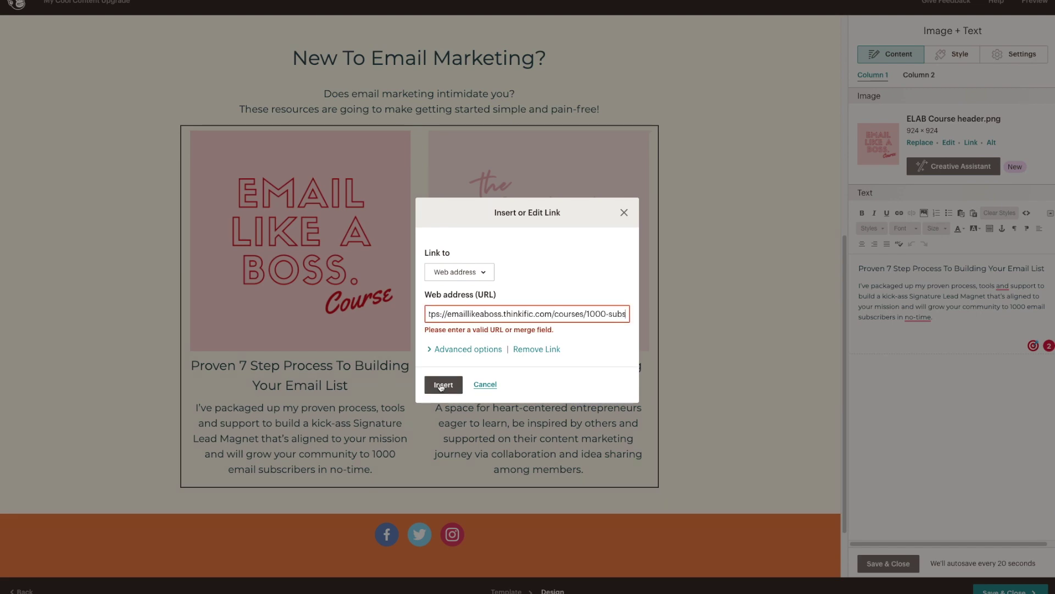
click(443, 385)
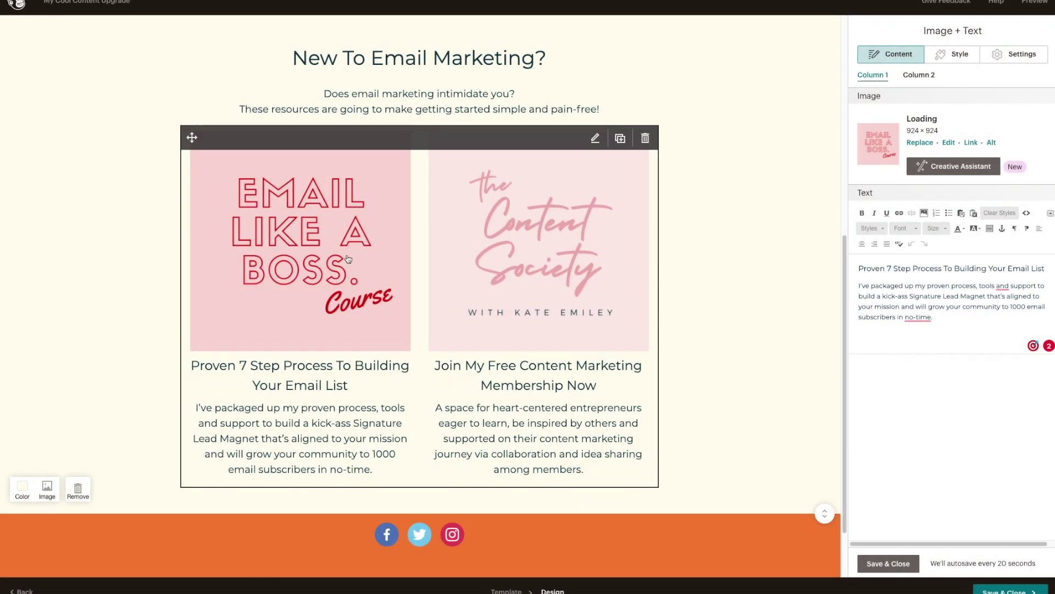
Insert a web address link on The Content Society image in the second column.
click(637, 245)
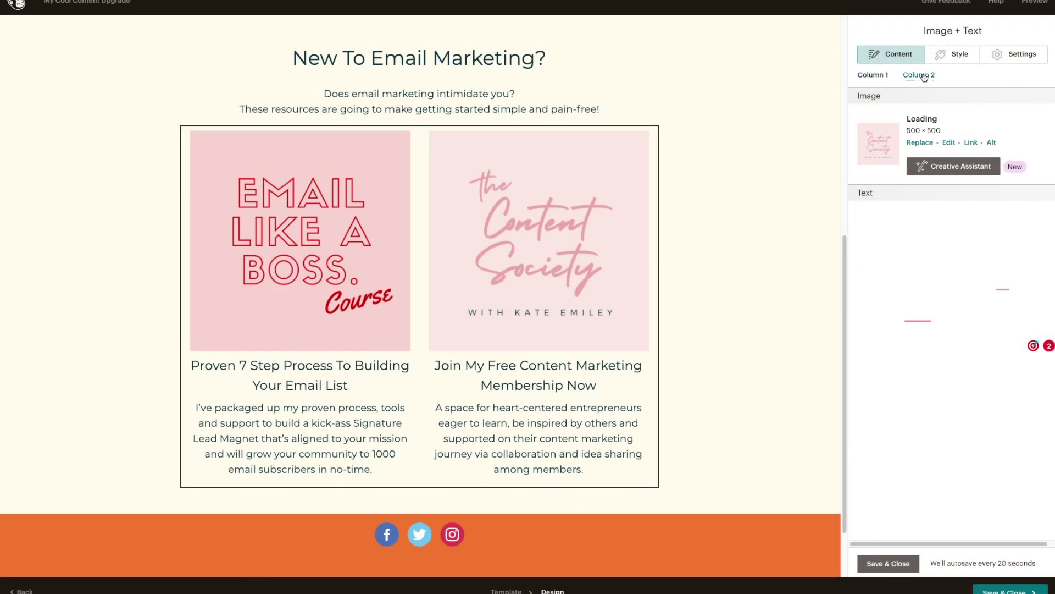
click(976, 144)
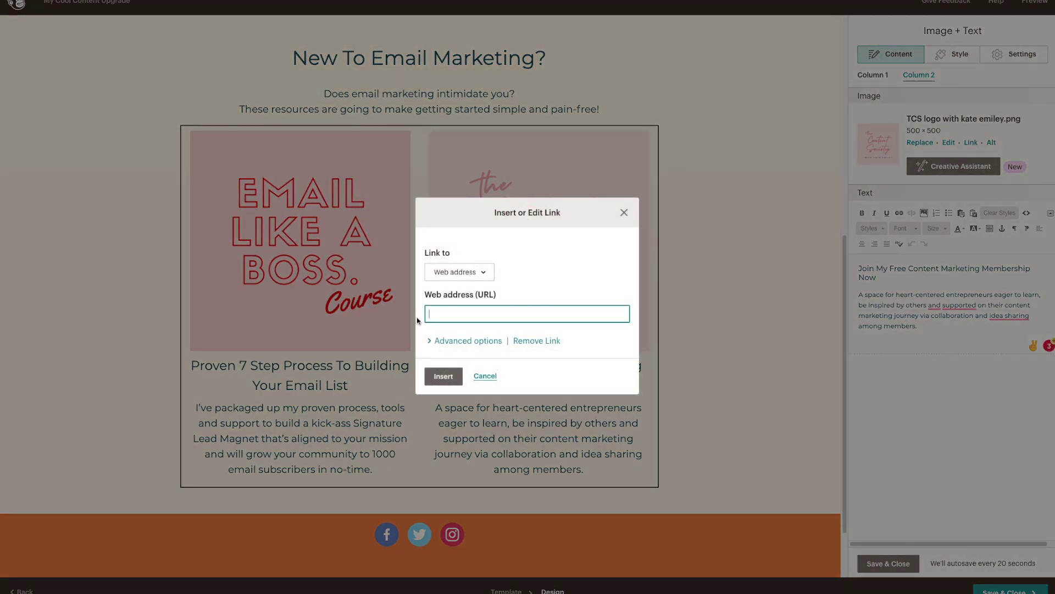
click(443, 376)
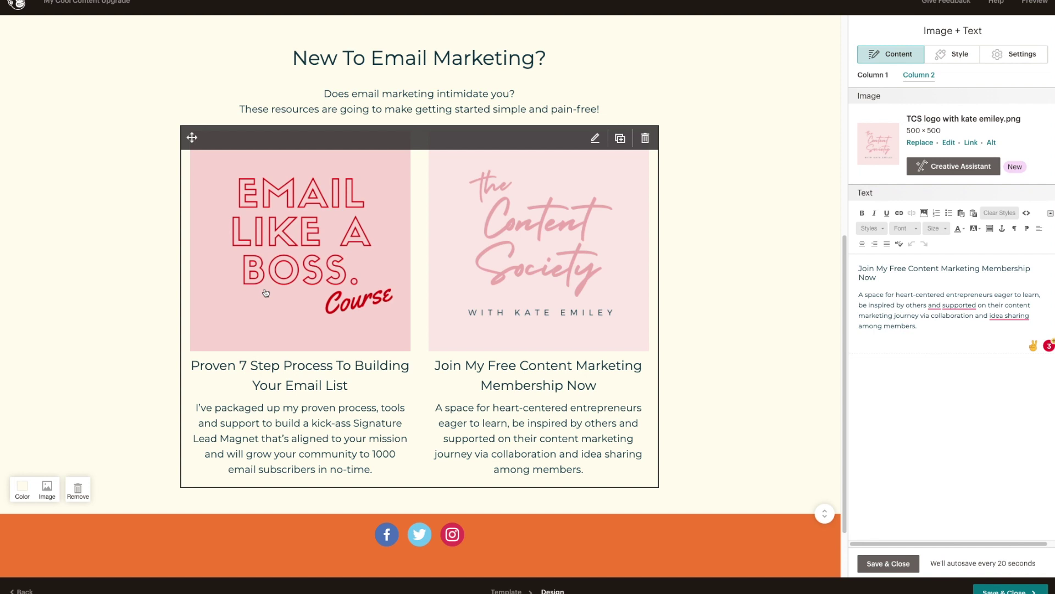
Complete the Facebook URL in the footer's social follow block with the owner's profile name, and save the block.
click(424, 525)
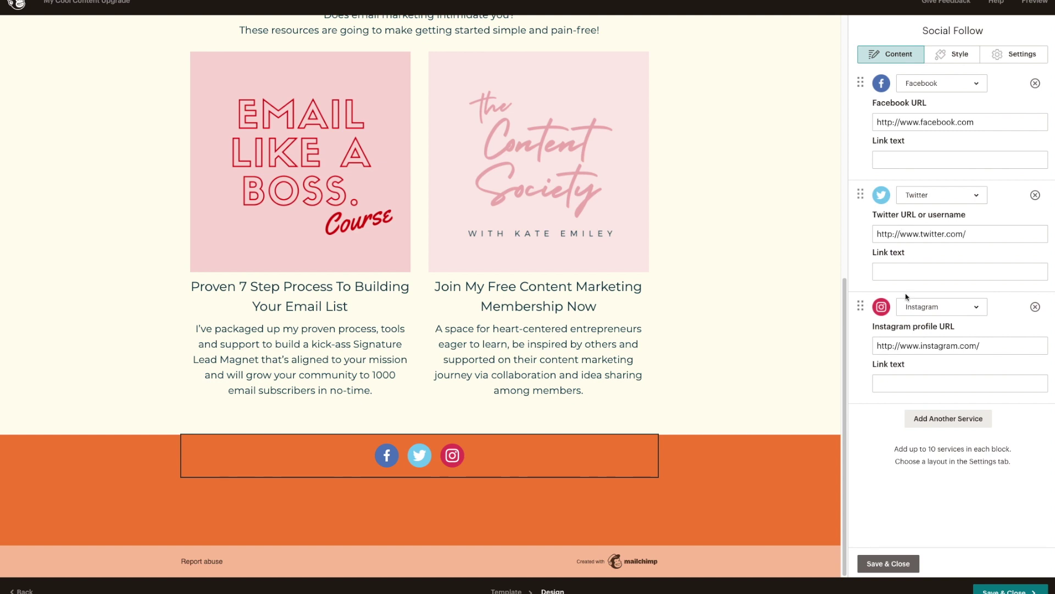
click(983, 122)
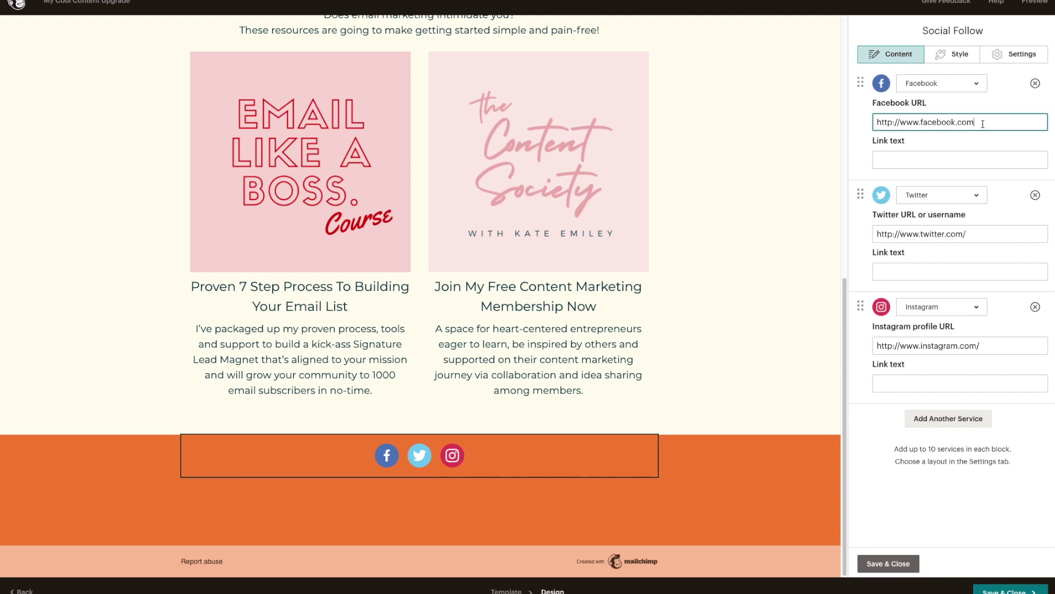
text(/kateemiley)
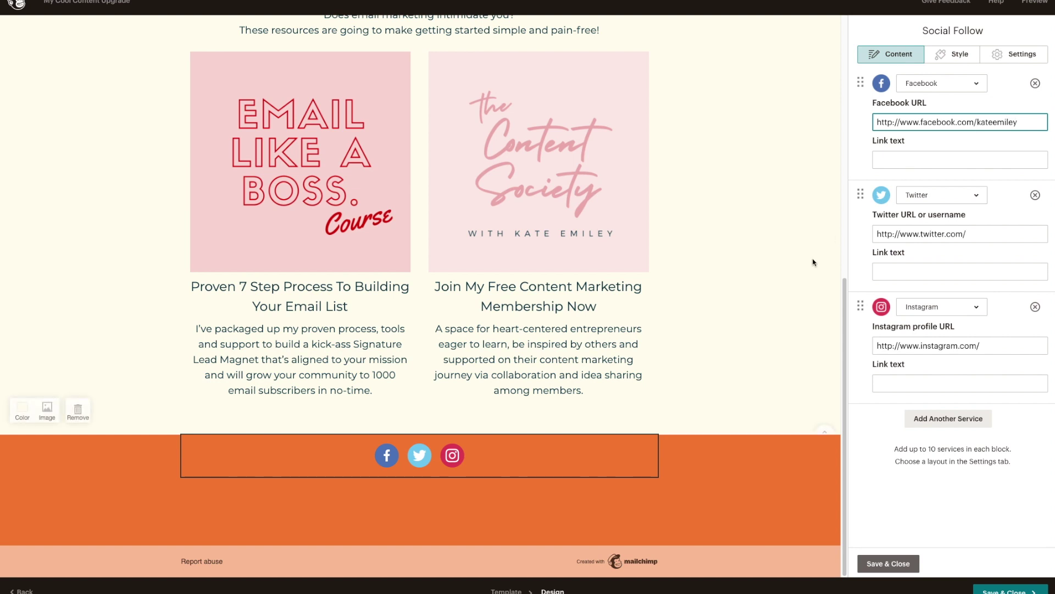
click(889, 563)
click(896, 566)
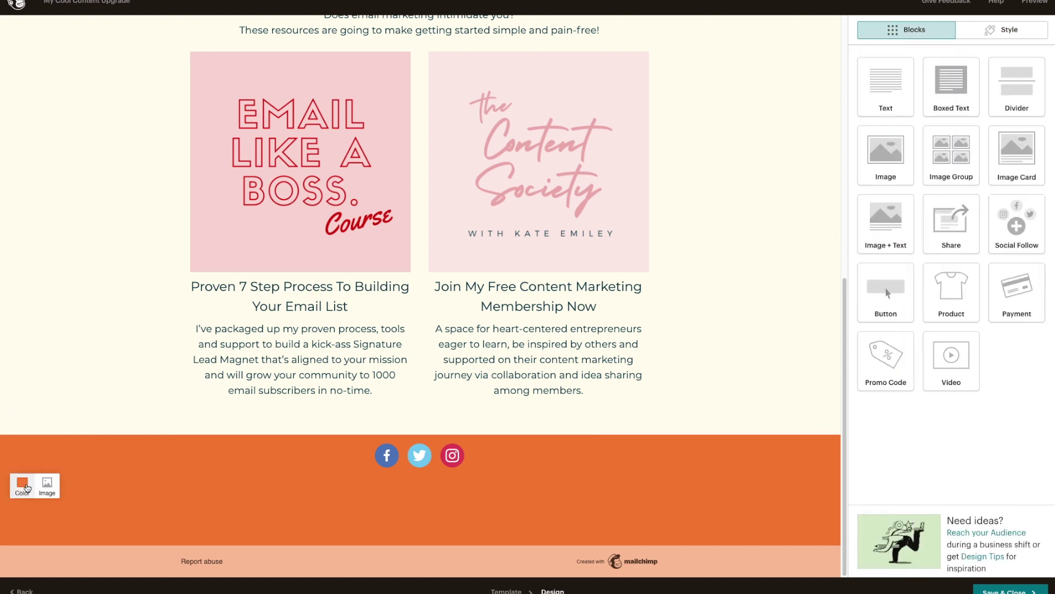
Set the background color of the footer section behind the social icons to #fcddd7.
click(23, 485)
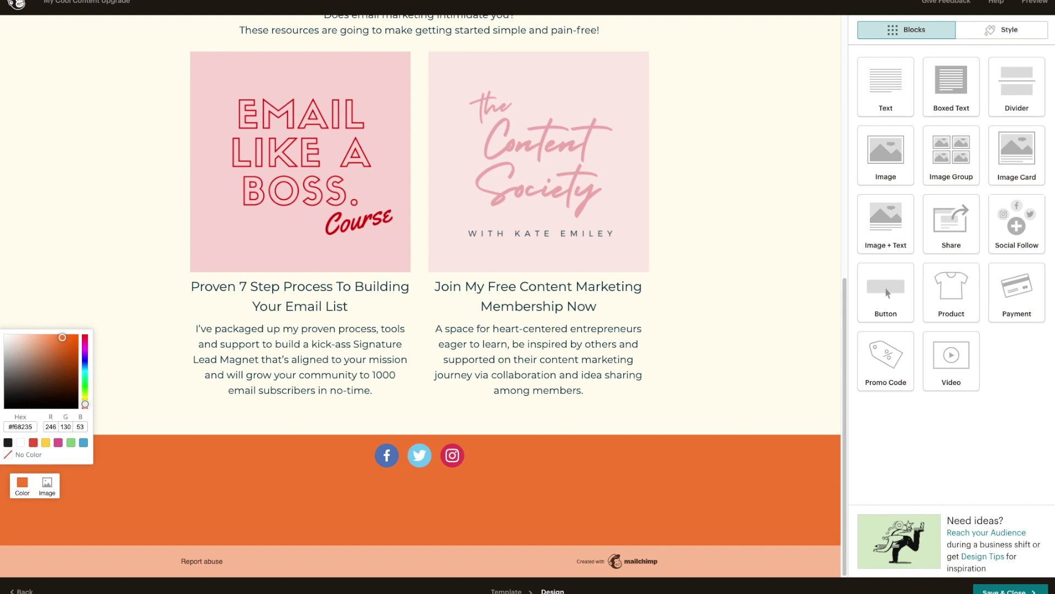
click(24, 454)
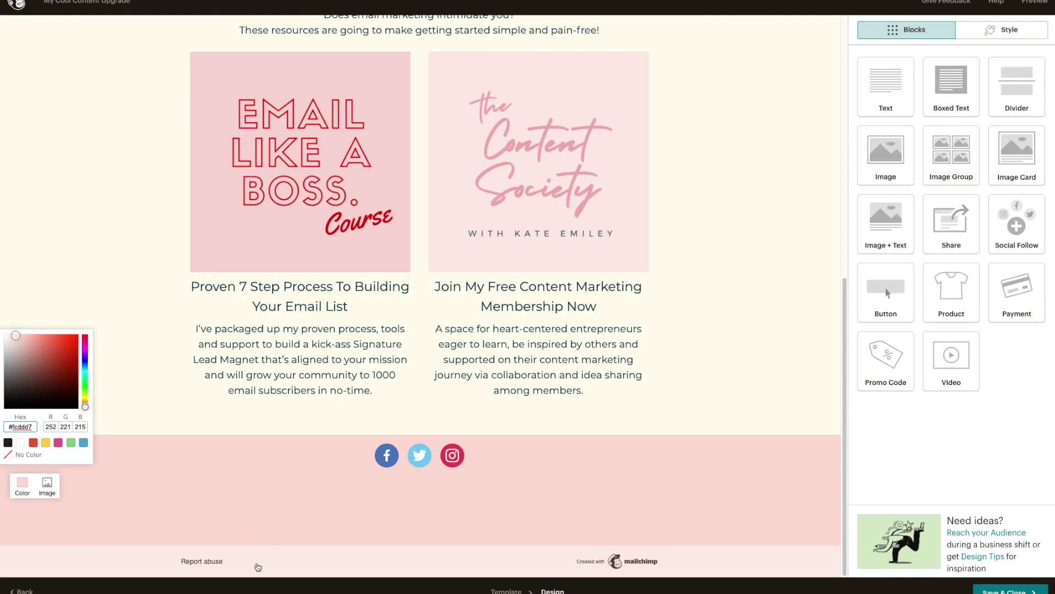
click(156, 318)
Set the background color of the "New To Email Marketing?" section to #e4ebe9.
scroll(55, 479, up, 4)
scroll(55, 479, down, 2)
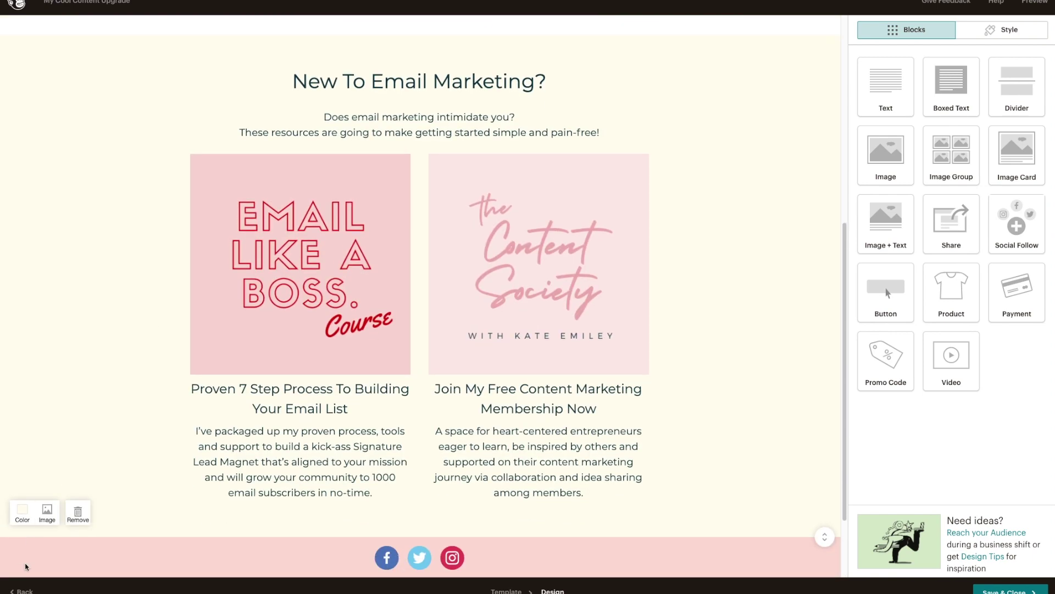
click(22, 509)
scroll(48, 533, down, 2)
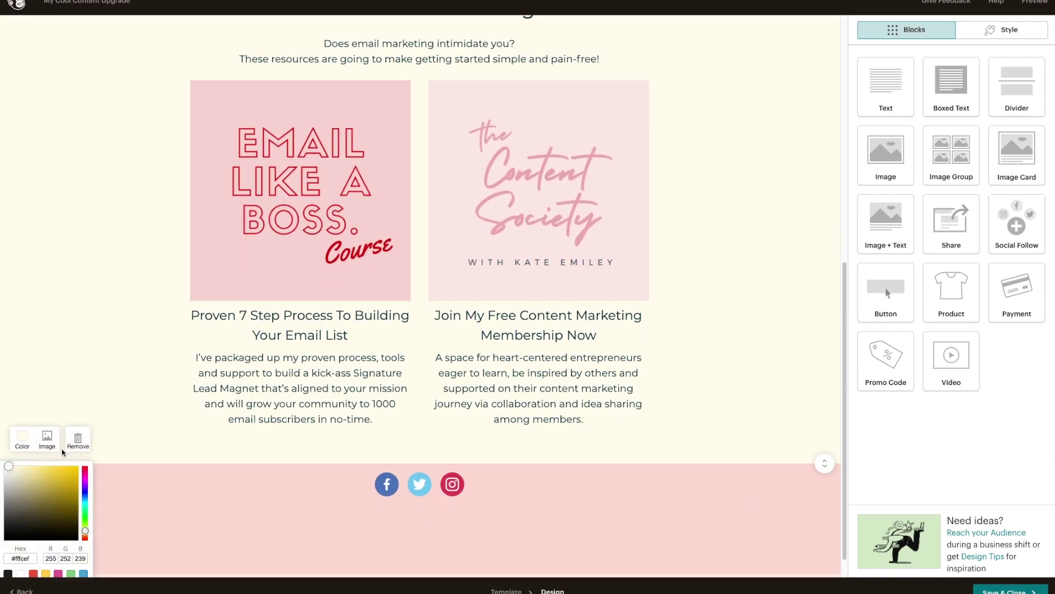
text(#e4ebe9)
scroll(773, 410, down, 1)
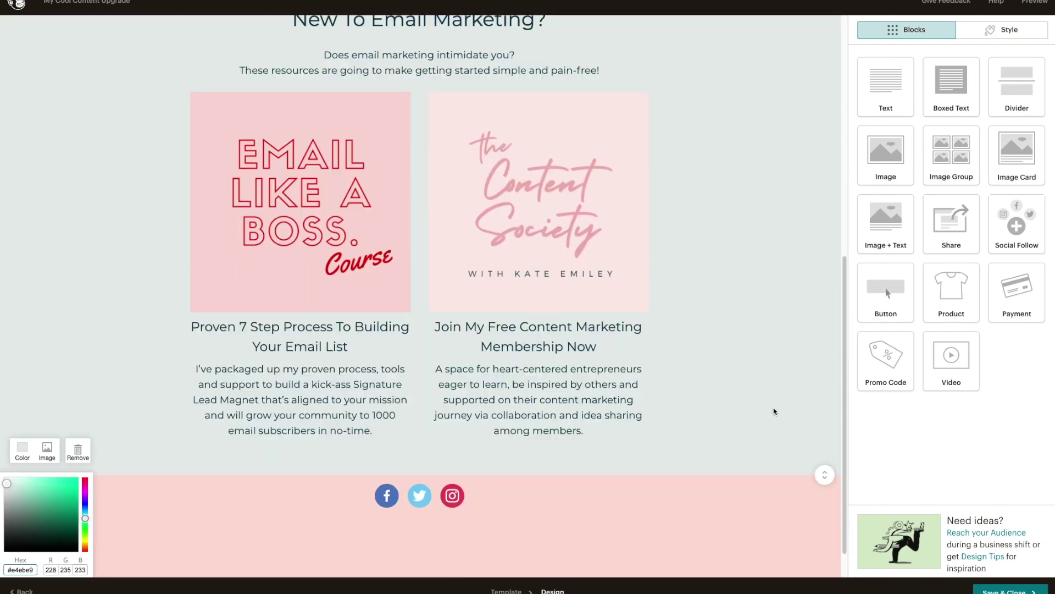
Review the landing page from header to footer, check it in preview mode, and return to the editor.
scroll(654, 323, up, 10)
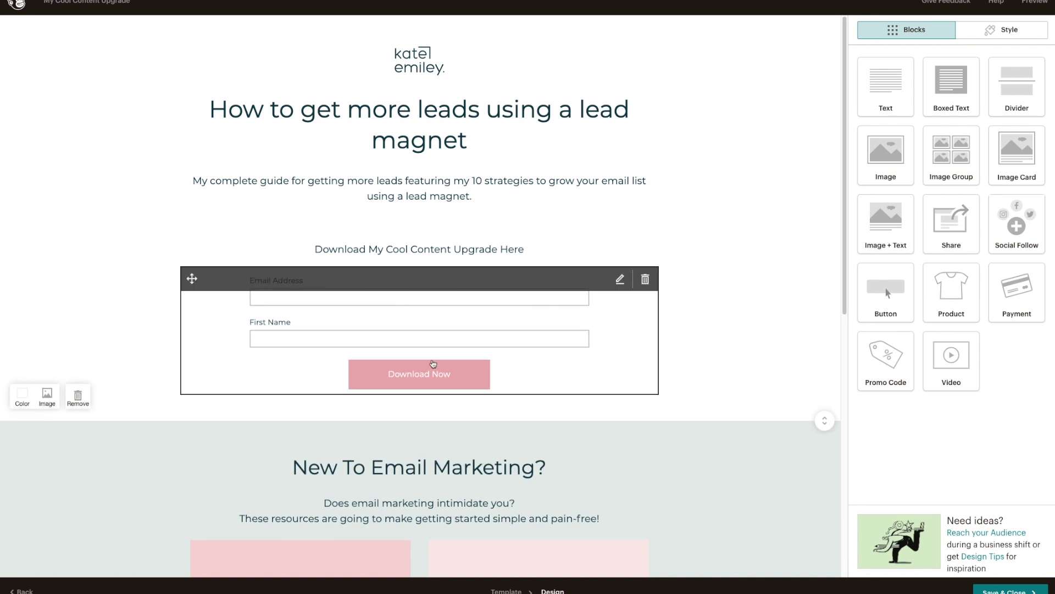
scroll(426, 341, down, 4)
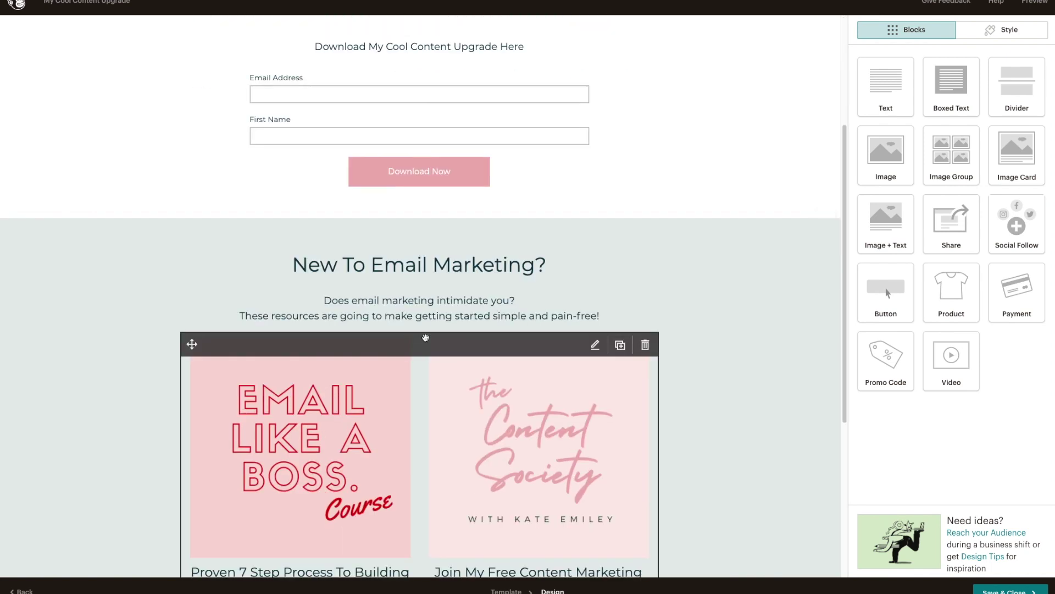
scroll(425, 338, down, 4)
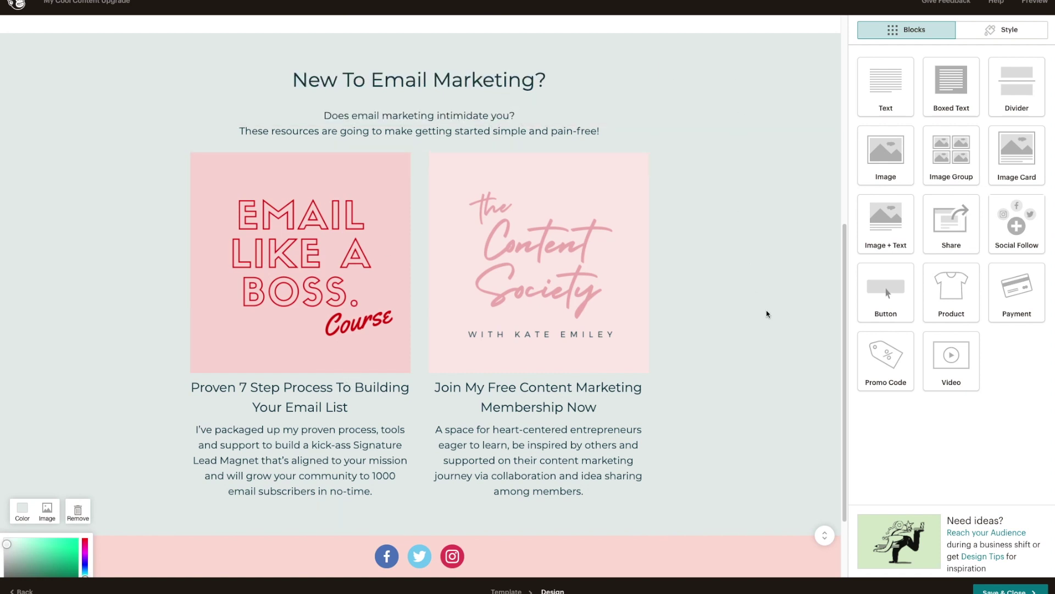
scroll(771, 342, down, 2)
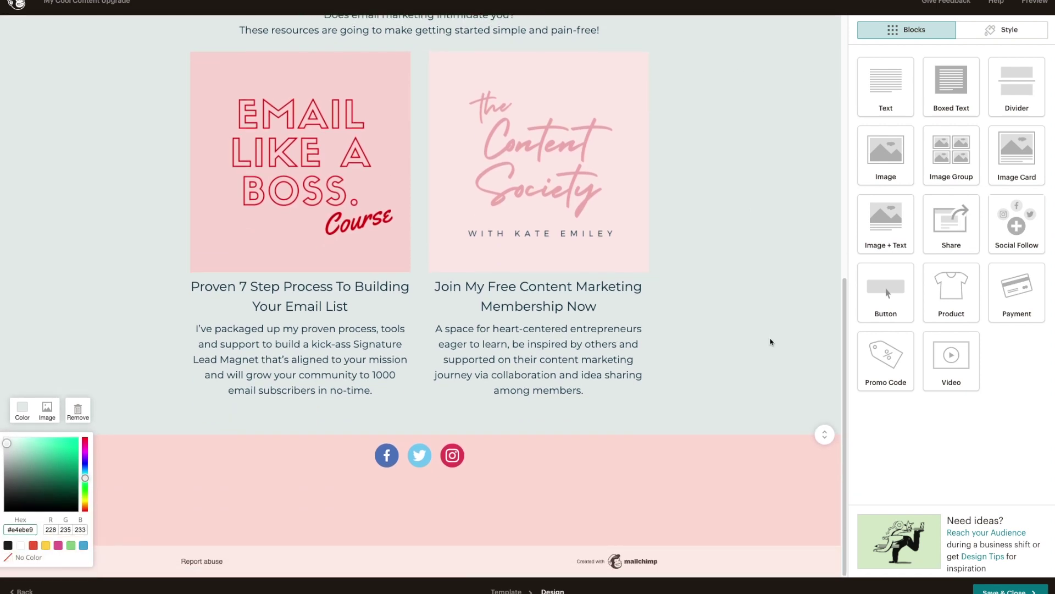
scroll(775, 329, up, 10)
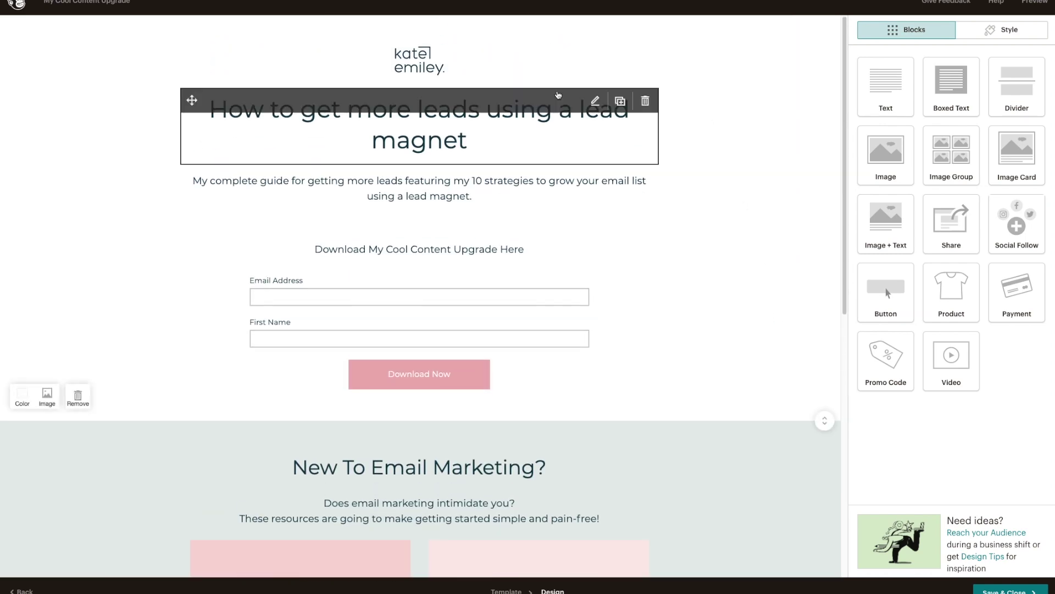
scroll(613, 386, down, 1)
scroll(614, 386, down, 7)
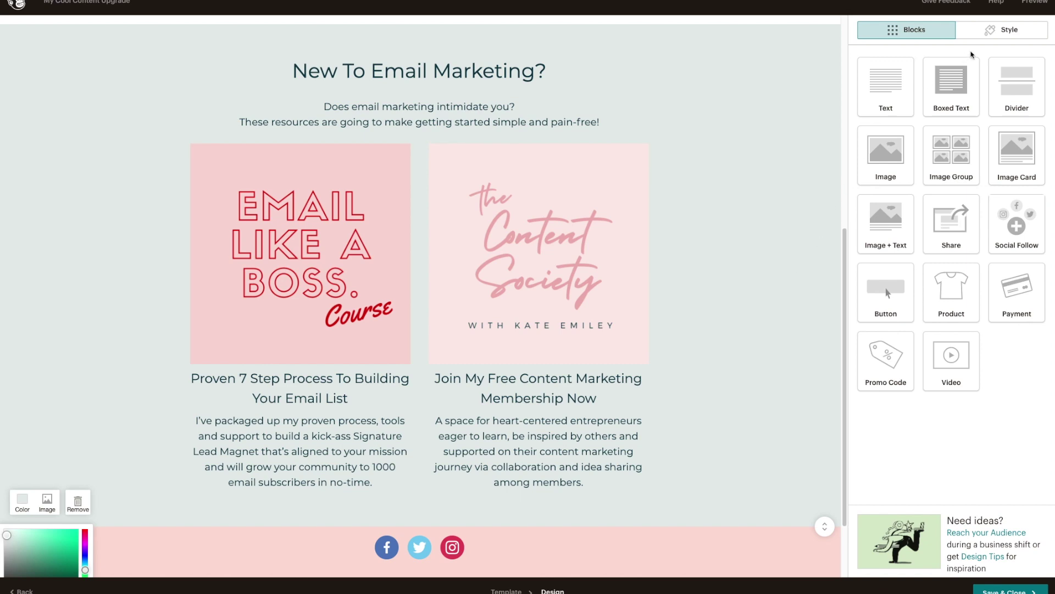
click(1026, 3)
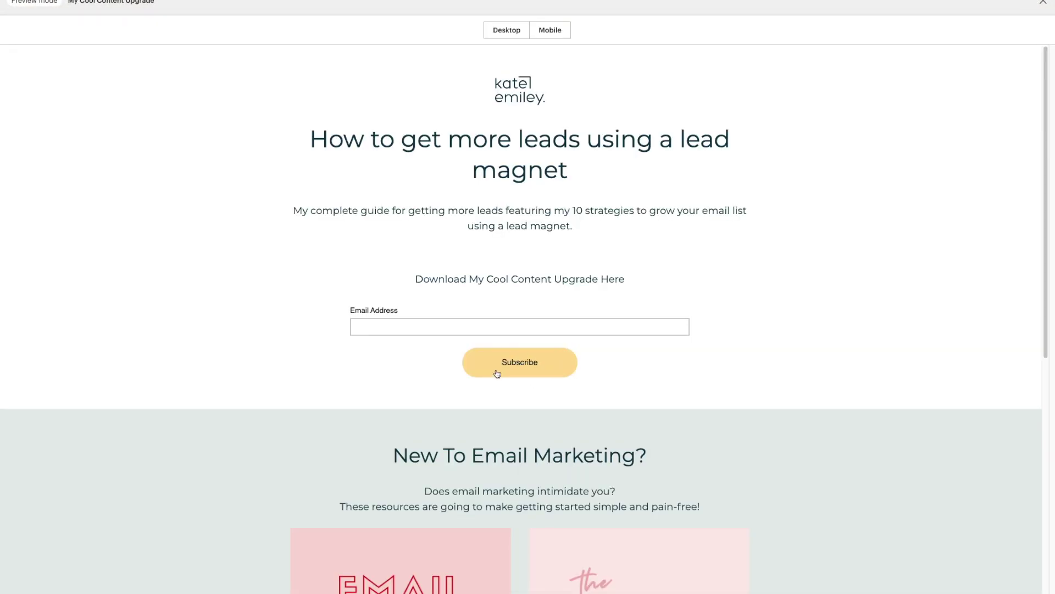
click(1042, 2)
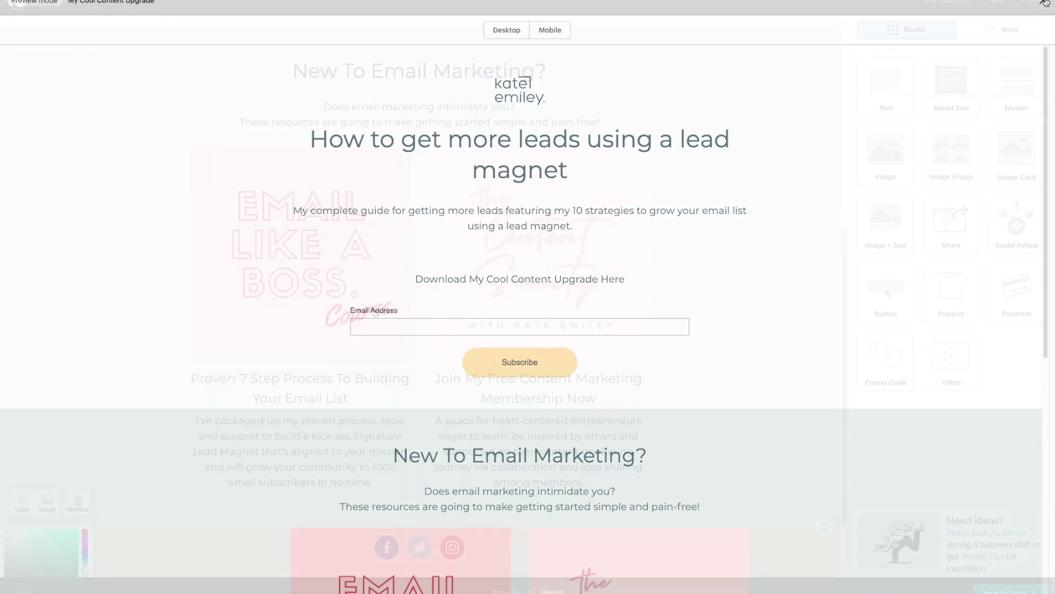
Give the signup form a required First Name field and a pink button reading Download Now, and save the block.
scroll(493, 295, up, 4)
click(428, 202)
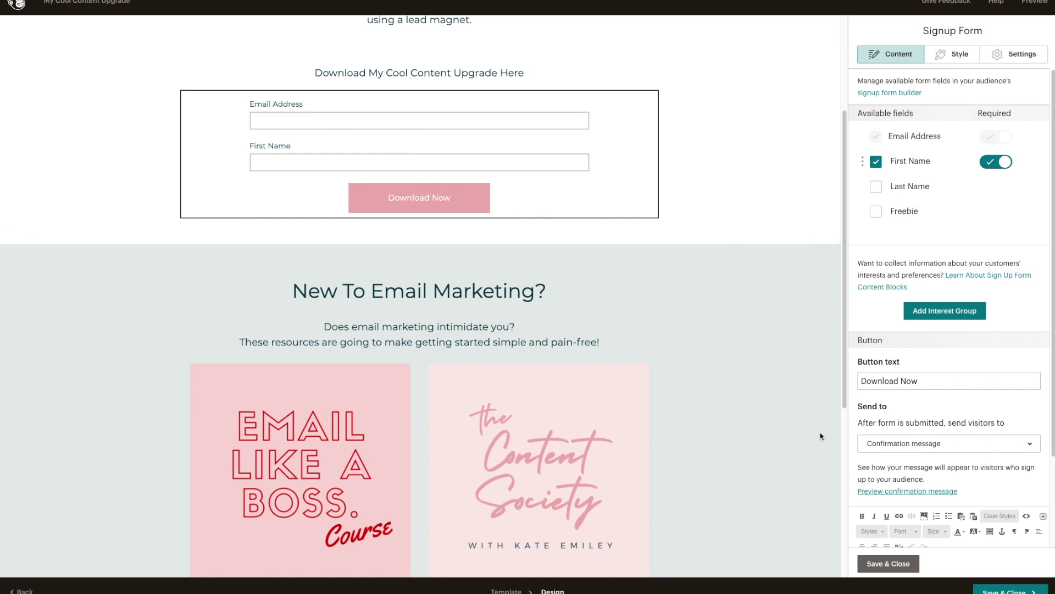
click(905, 566)
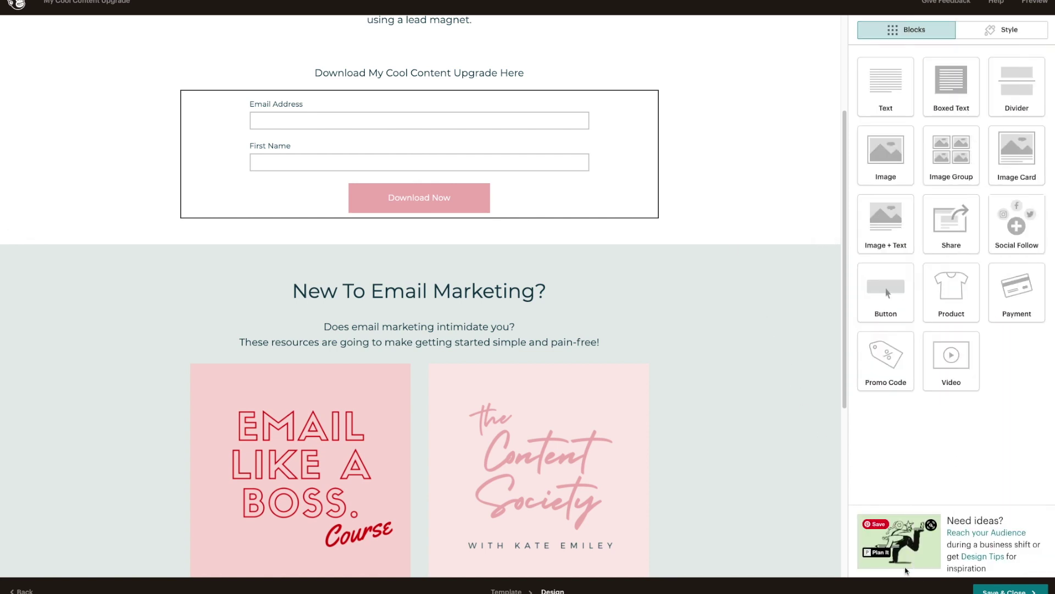
Review the updated landing page from header to footer in preview mode, and return to the page's setup overview.
click(1035, 4)
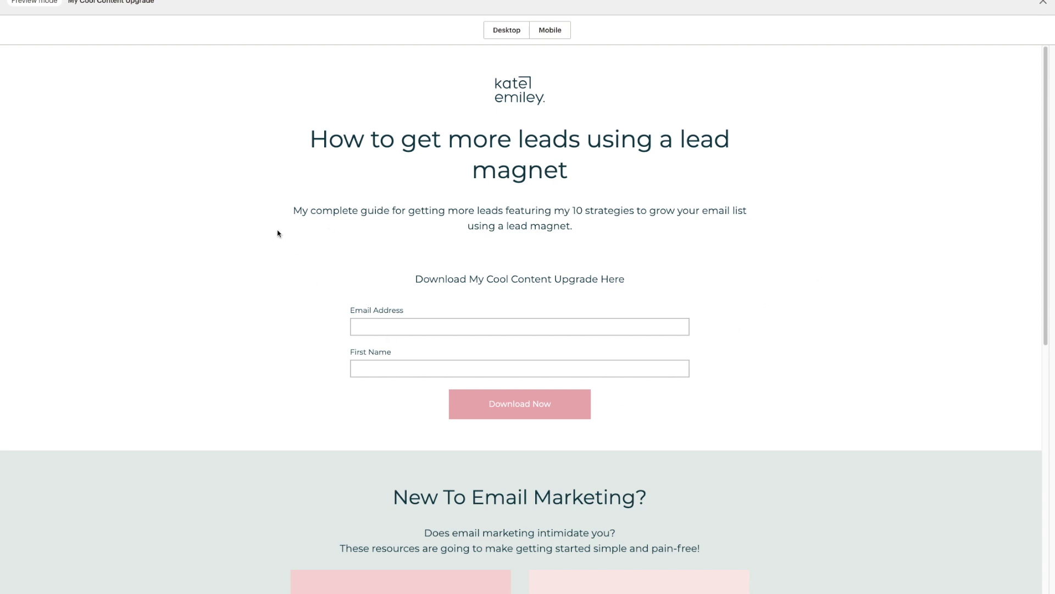
scroll(754, 404, down, 8)
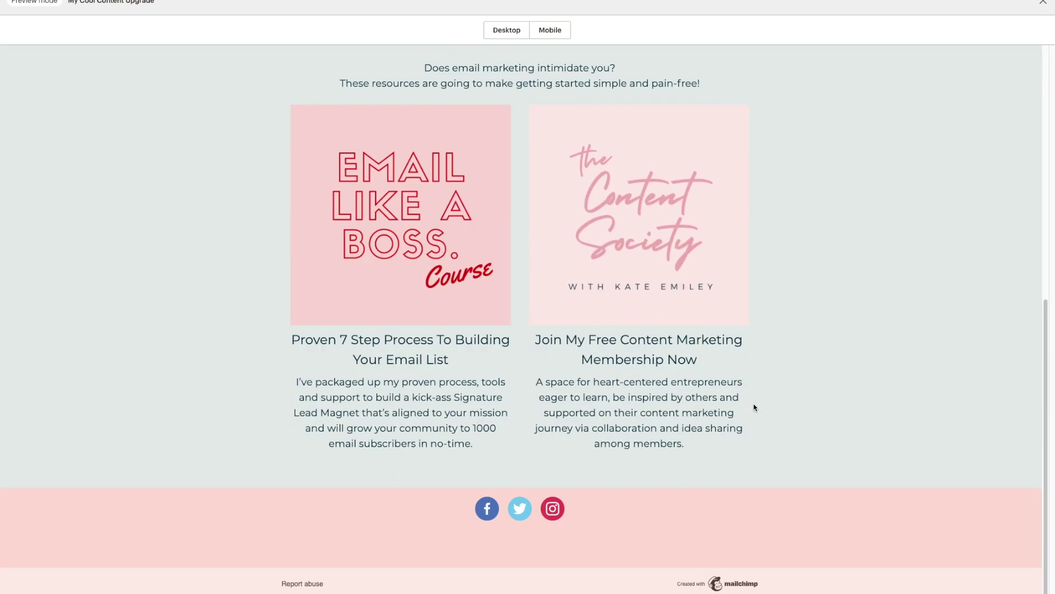
scroll(754, 407, up, 8)
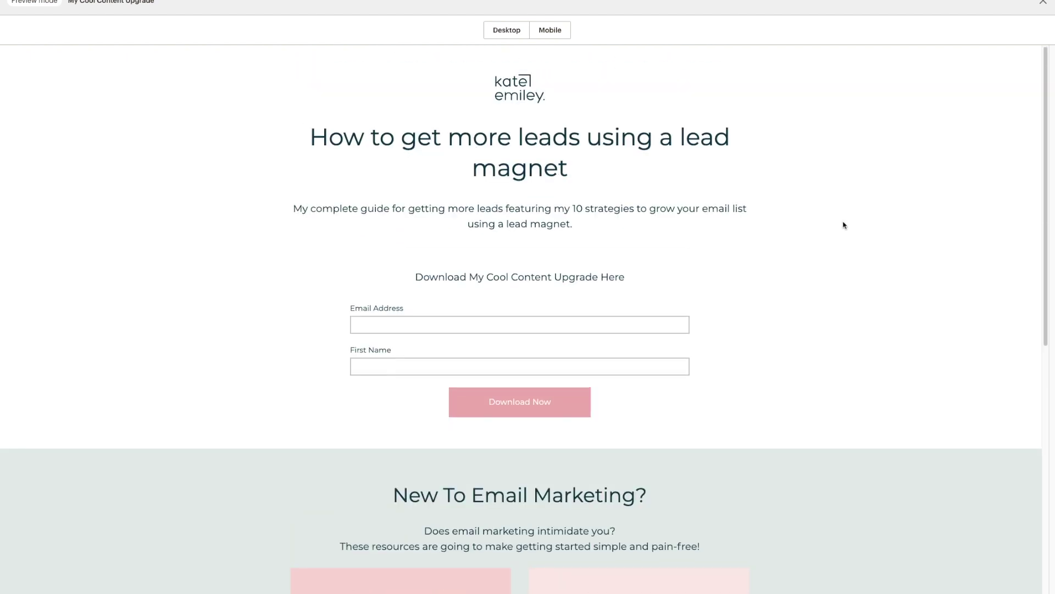
scroll(845, 225, down, 8)
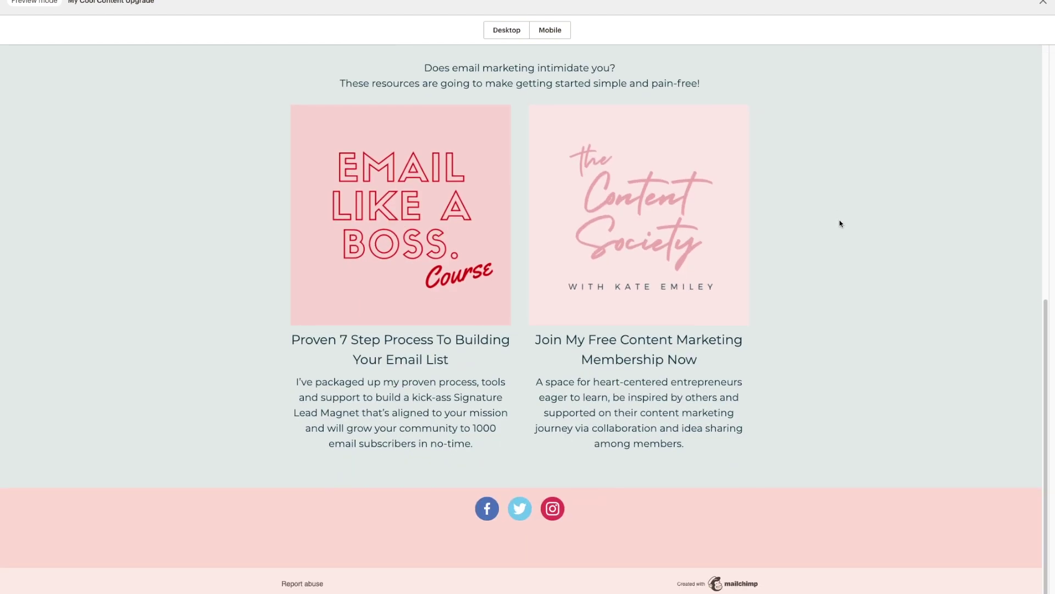
scroll(840, 223, up, 8)
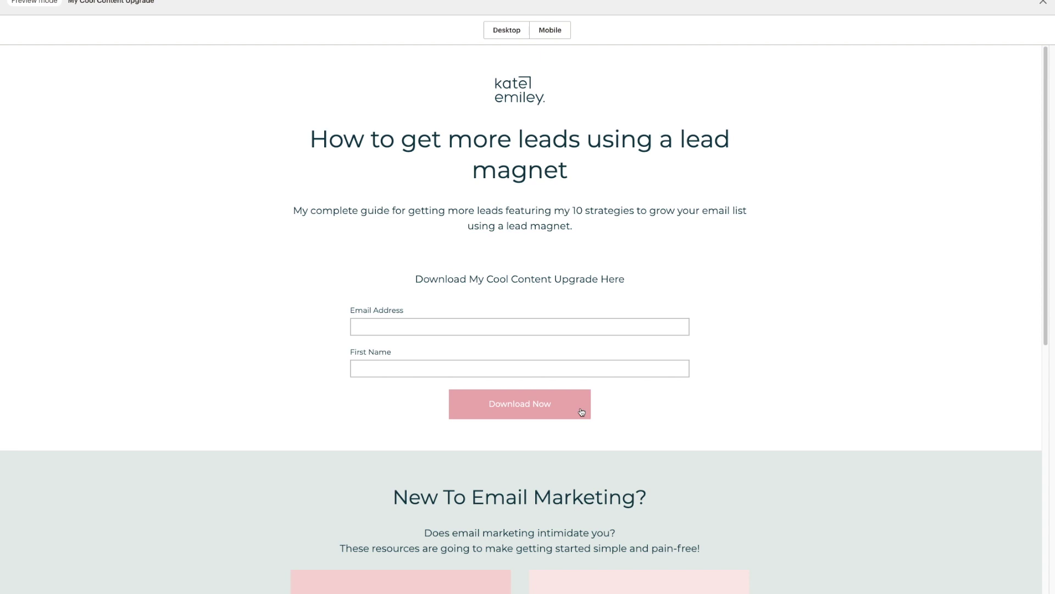
key(Escape)
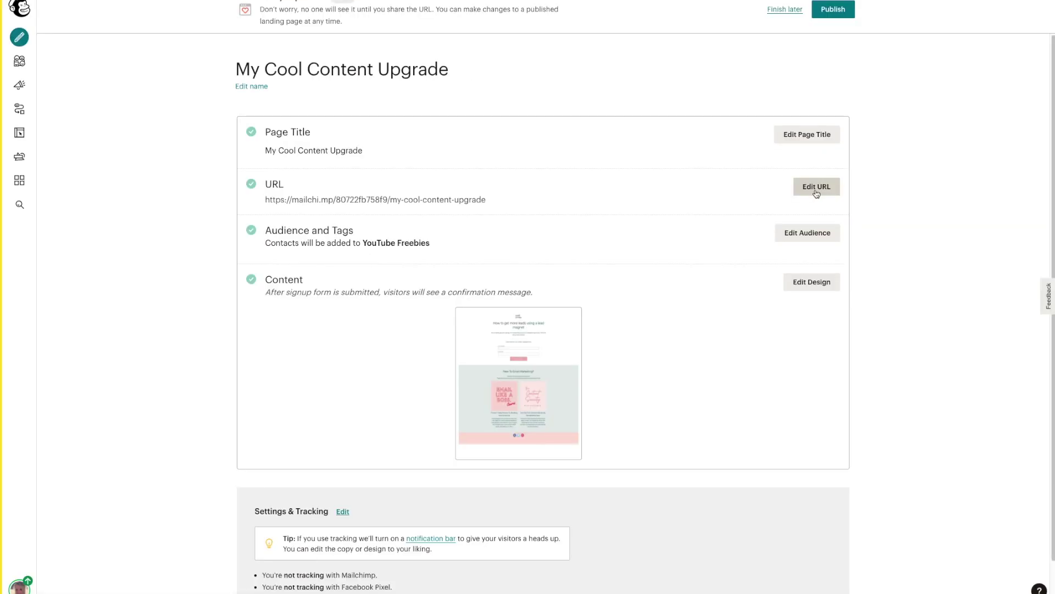
Check the landing page's Mailchimp domain settings and save the URL ending as my-cool-content-upgrade.
click(816, 187)
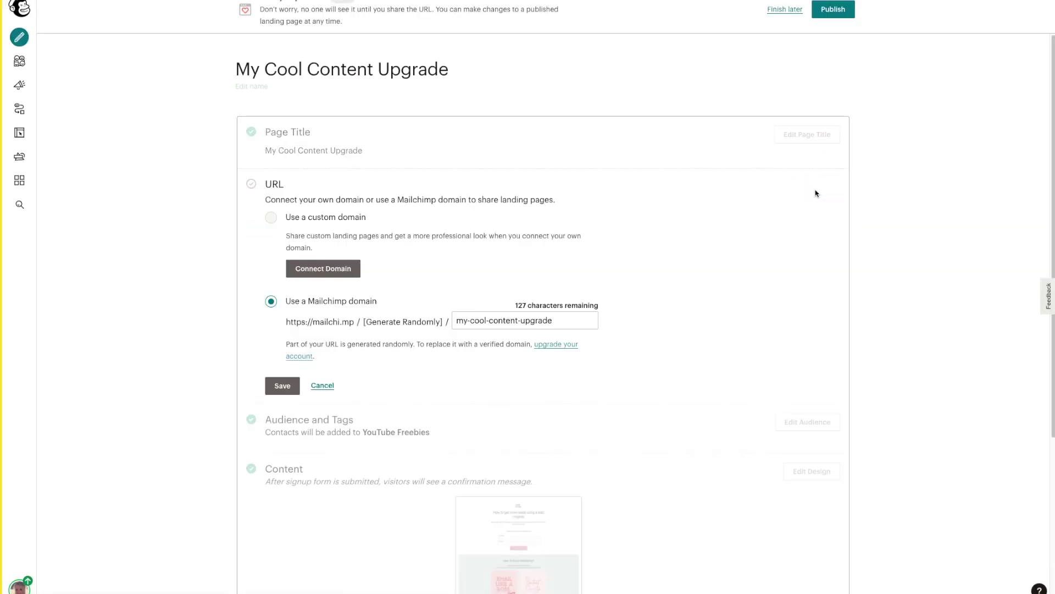
drag(556, 323, 465, 309)
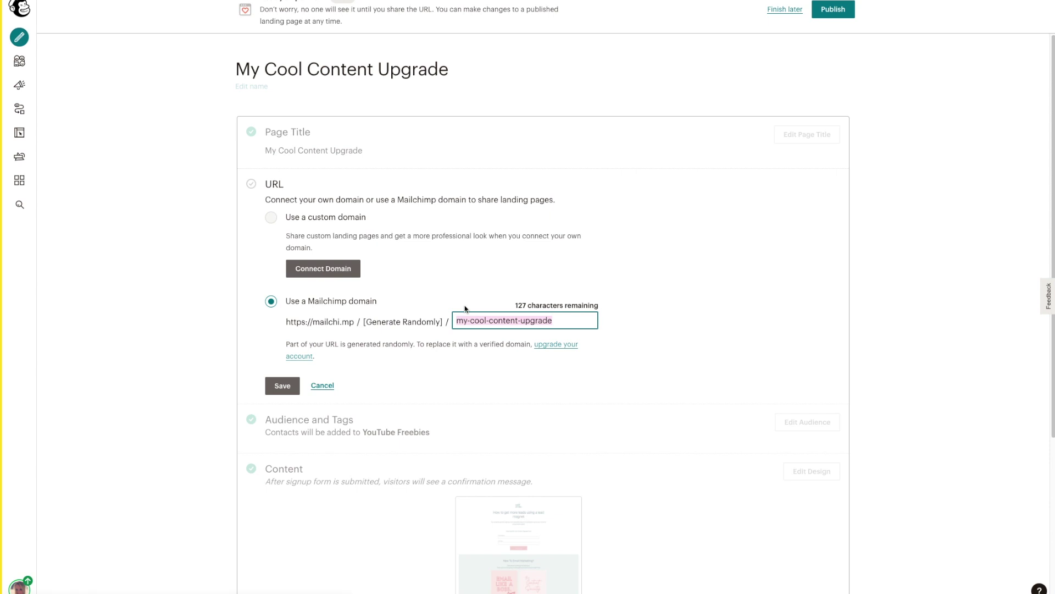
click(738, 328)
click(283, 386)
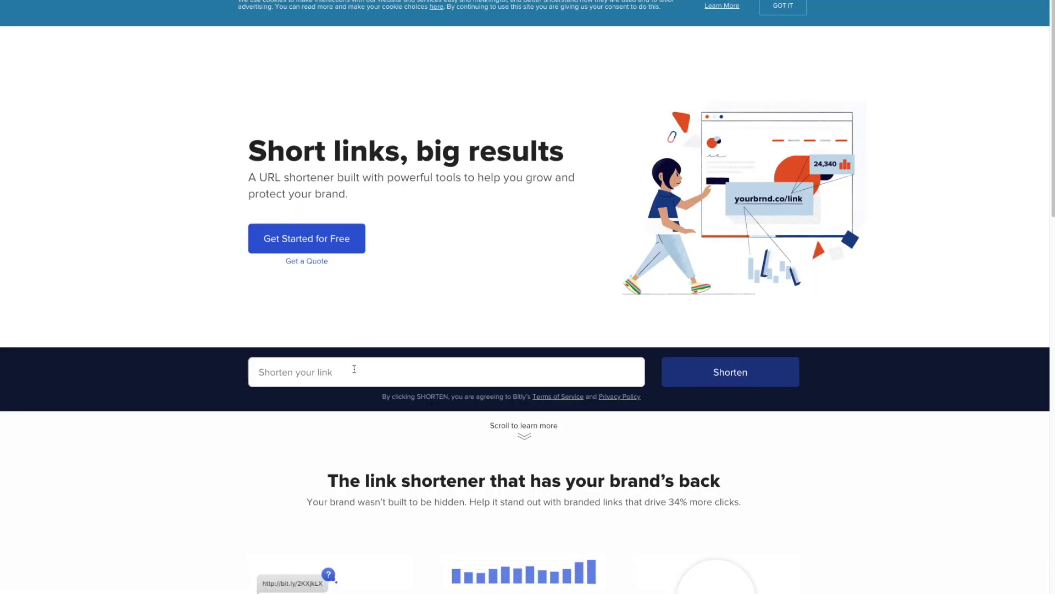
click(354, 370)
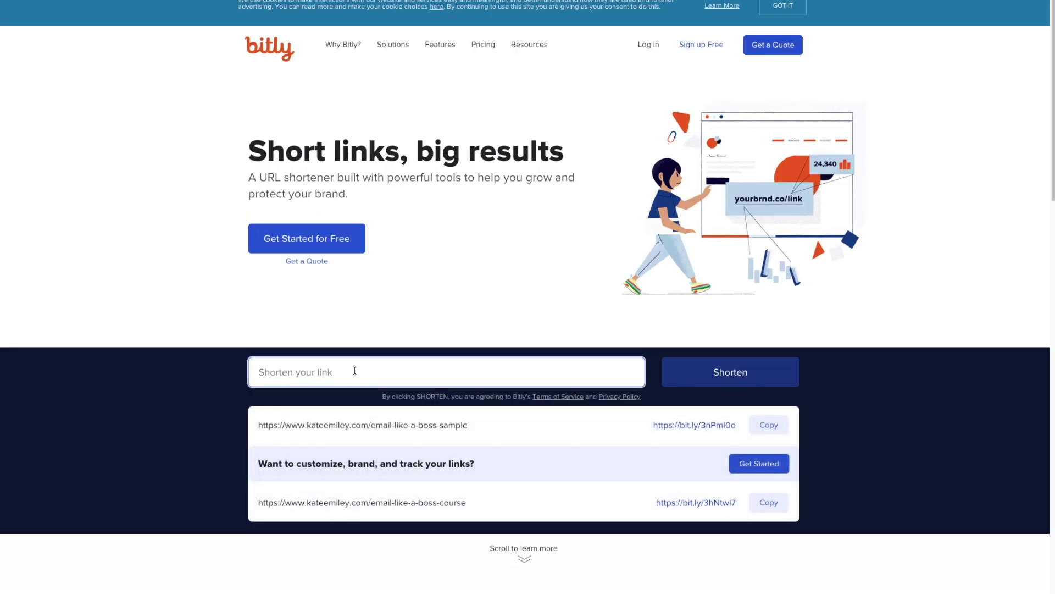
text(https://mailchi.mp/80722fb758f9/my-cool-content-upgrade)
click(762, 374)
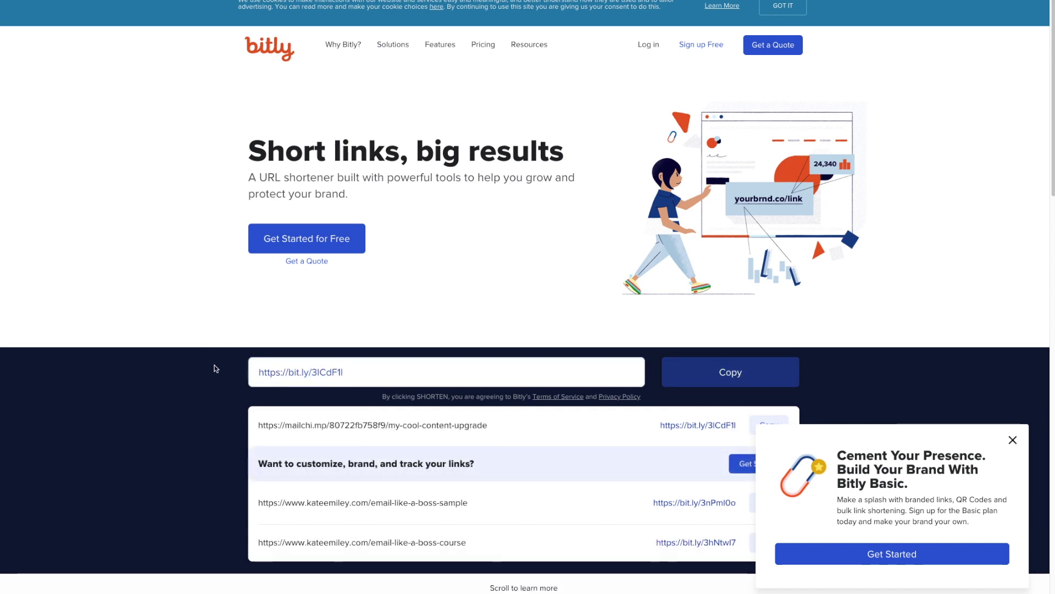
click(721, 376)
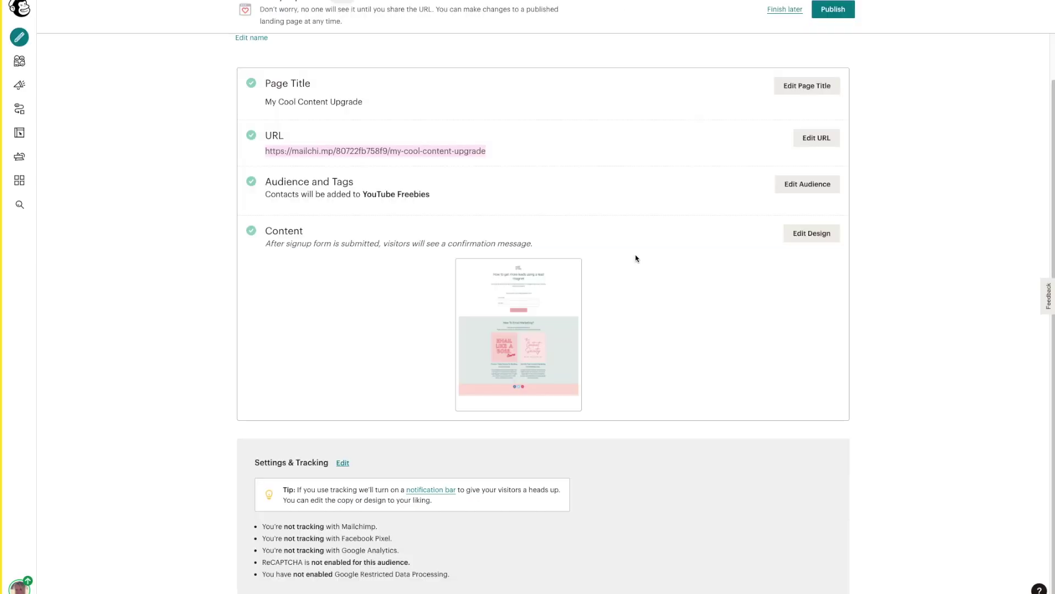
Publish the My Cool Content Upgrade landing page and view its signup form on the live page.
scroll(637, 252, up, 1)
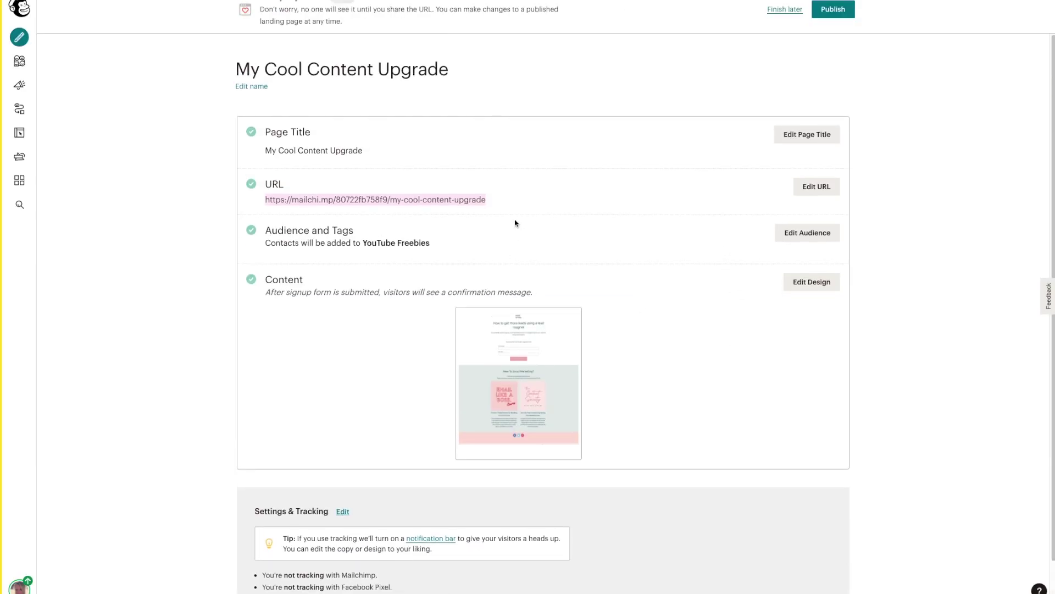
click(842, 12)
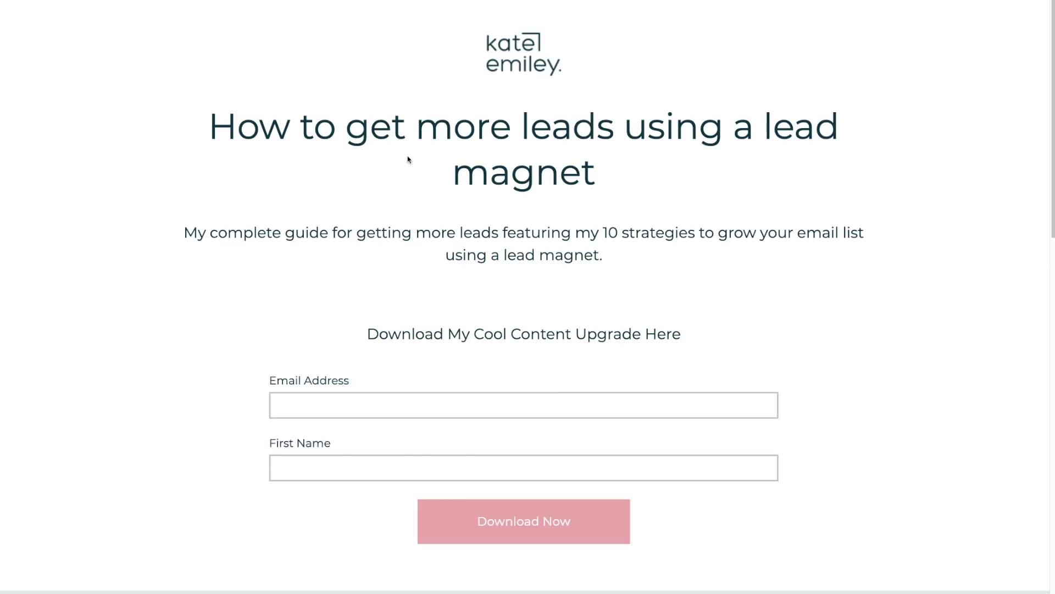
scroll(731, 241, down, 1)
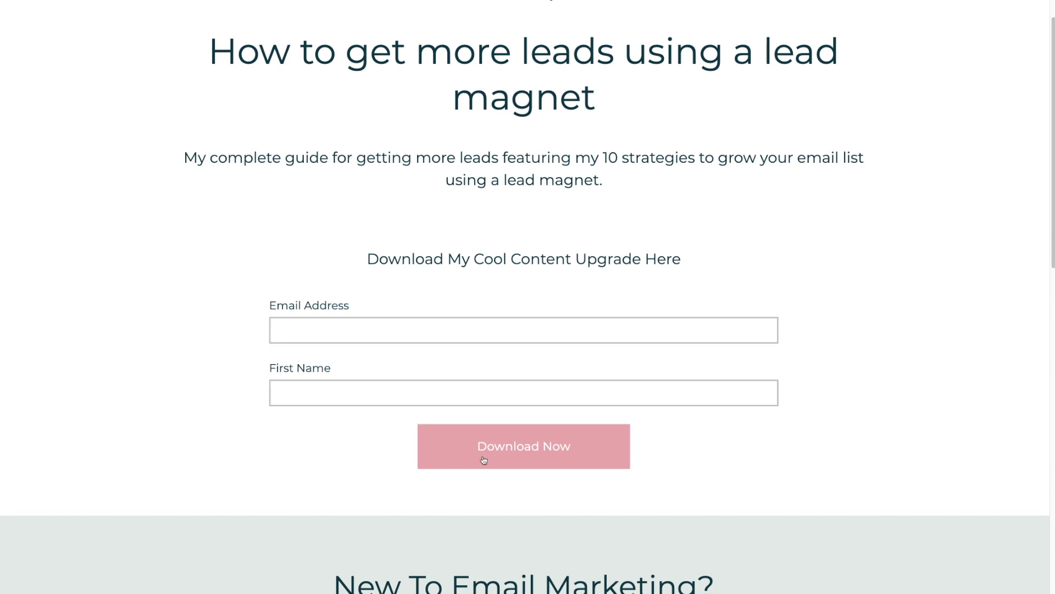
scroll(305, 511, down, 1)
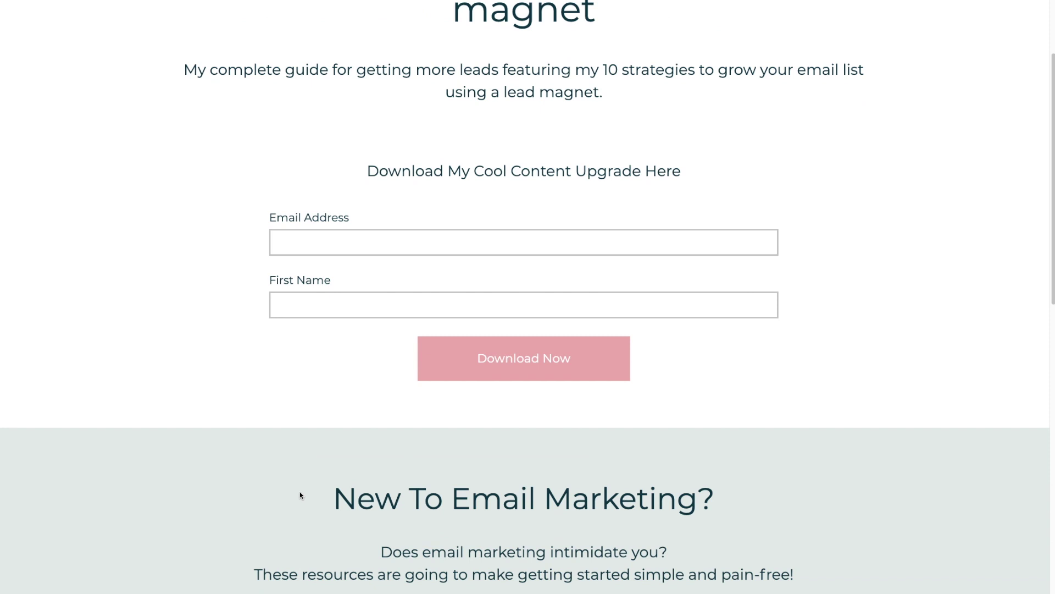